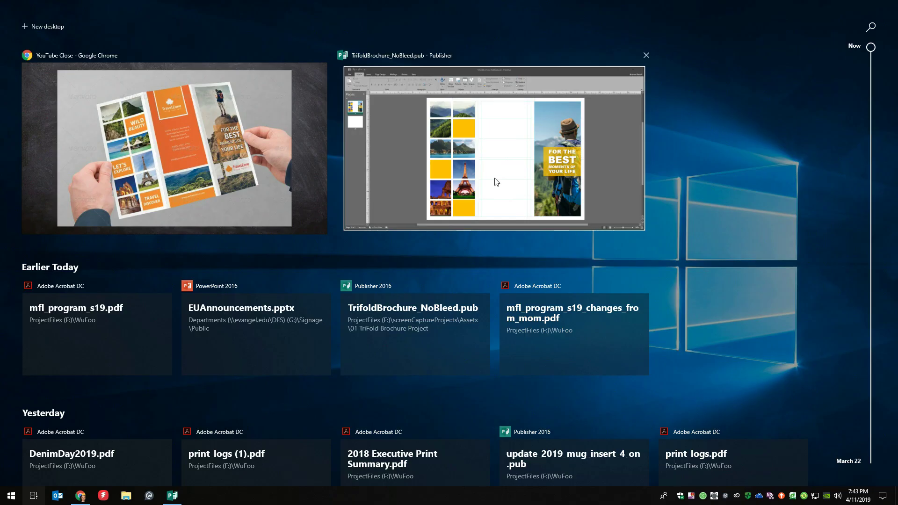
left_click(495, 182)
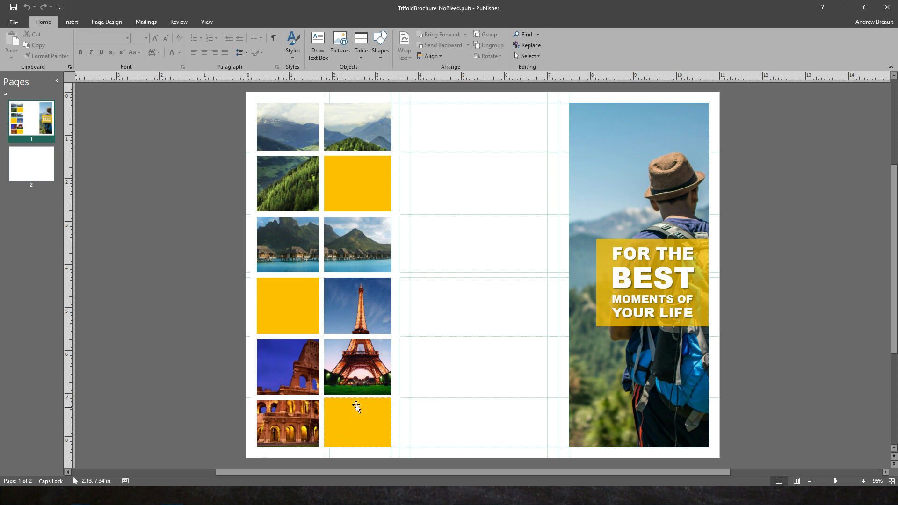
left_click(362, 417)
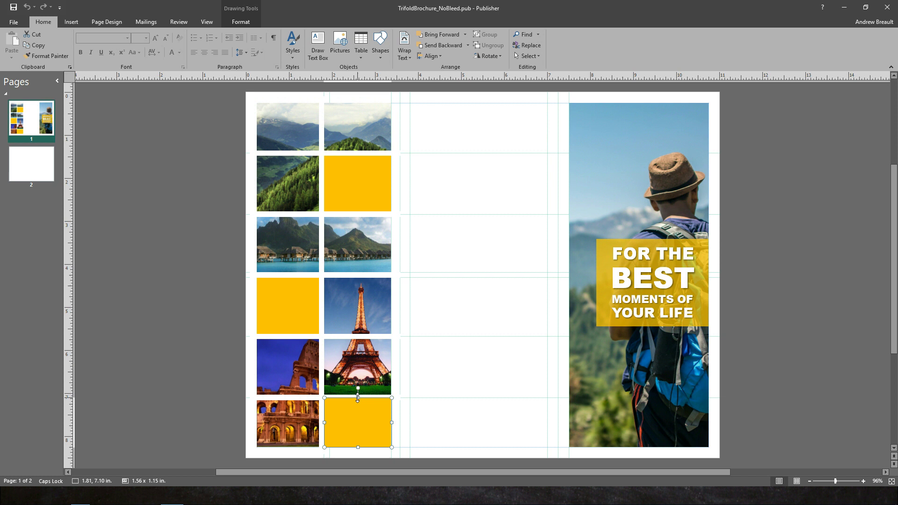
left_click_drag(358, 397, 358, 400)
left_click(464, 375)
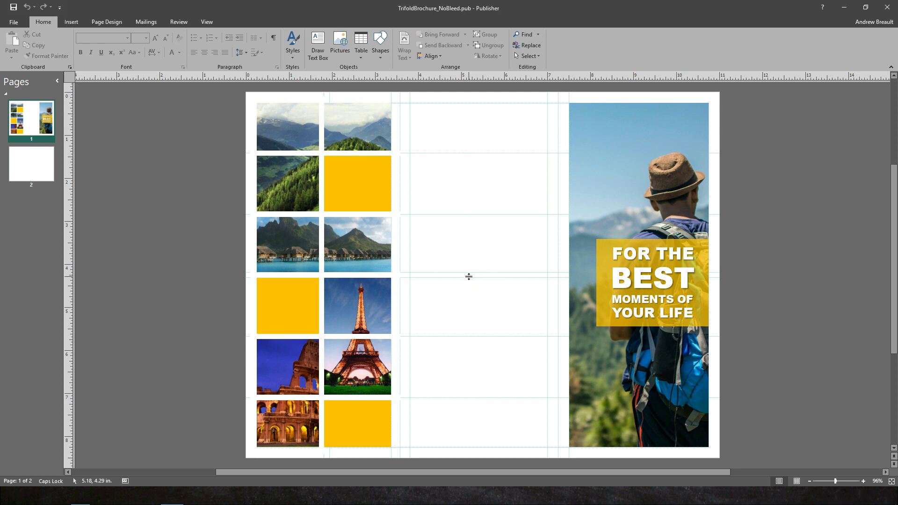
key("super+Tab")
Draw a tall rectangle over the upper part of the blank middle panel
left_click(380, 45)
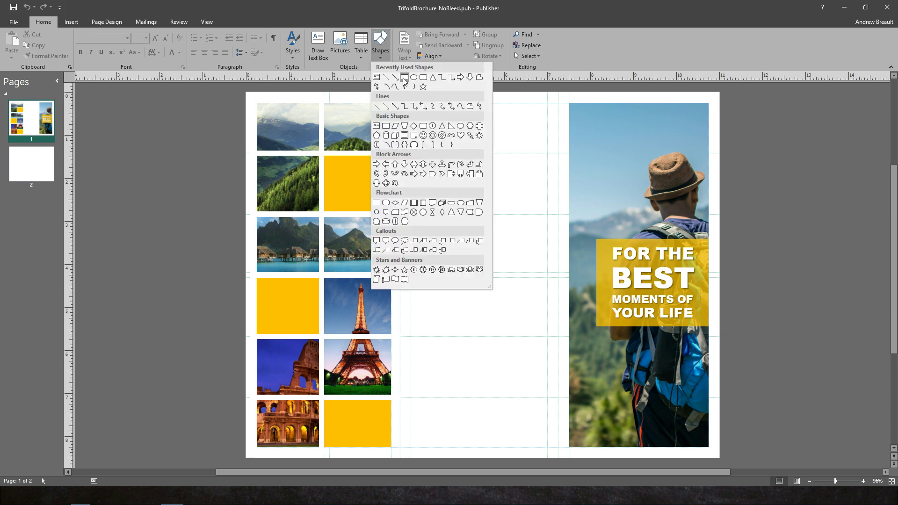
left_click(405, 78)
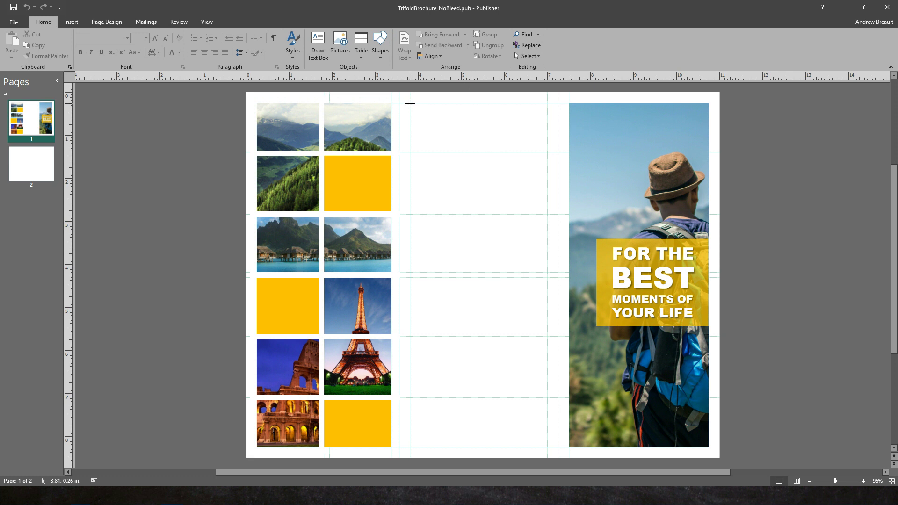
mouse_move(410, 104)
left_mouse_down()
mouse_move(549, 300)
mouse_move(546, 368)
left_mouse_up()
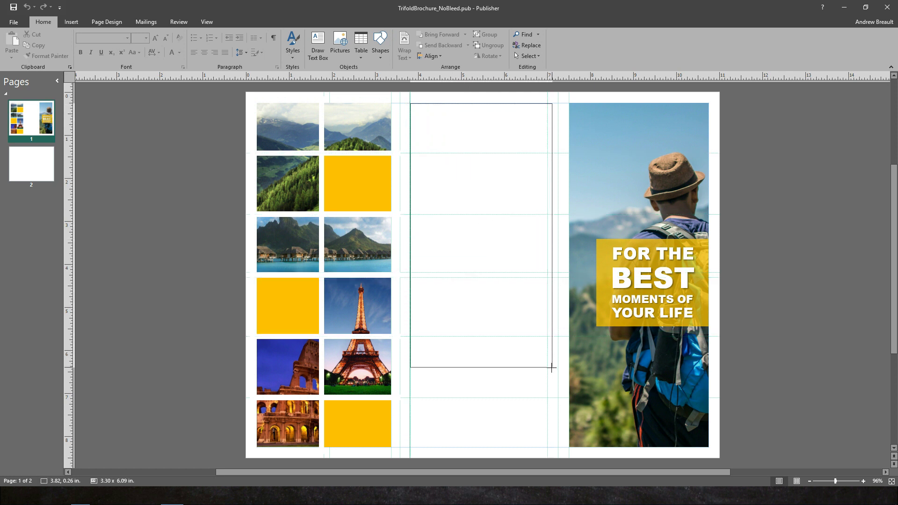
left_click_drag(548, 368, 547, 363)
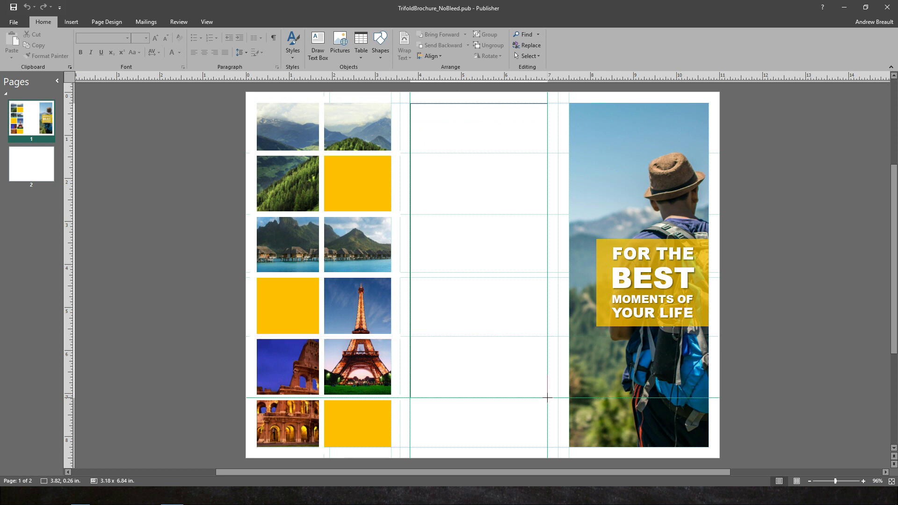
left_click_drag(547, 362, 549, 368)
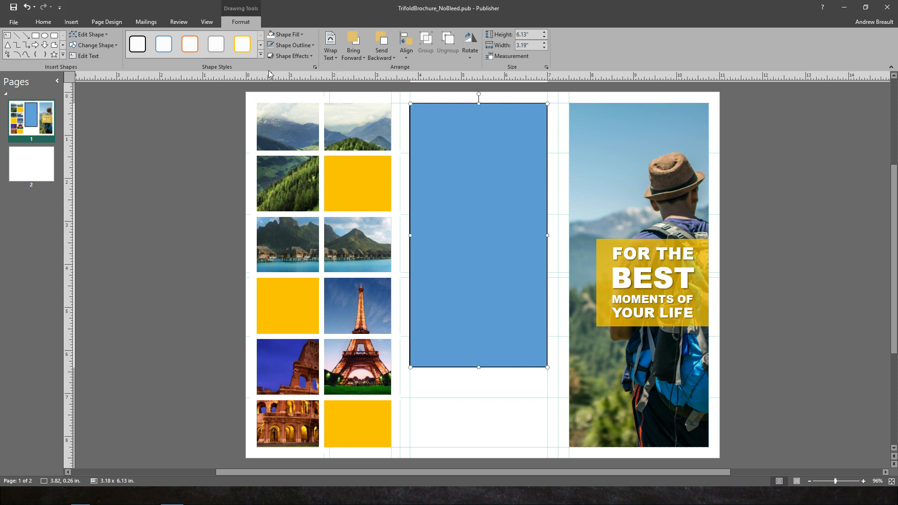
Give the rectangle no outline and an orange fill
left_click(312, 46)
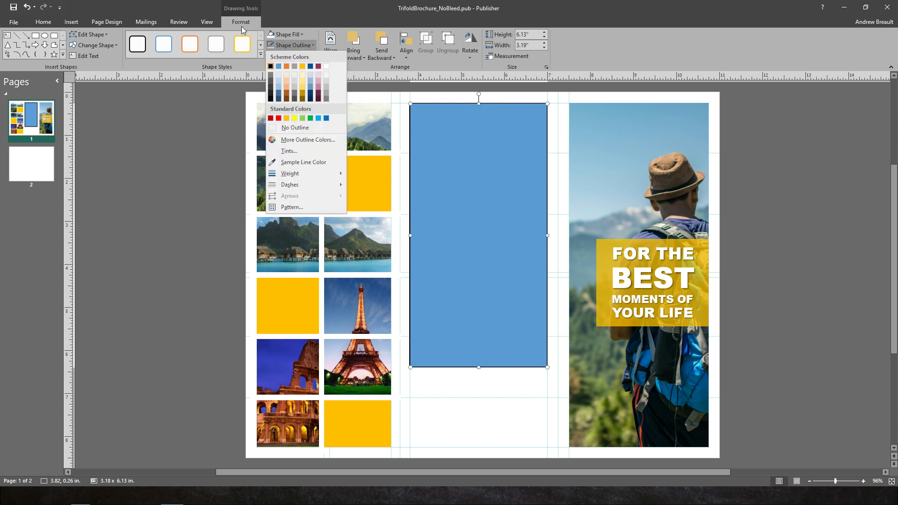
left_click(297, 129)
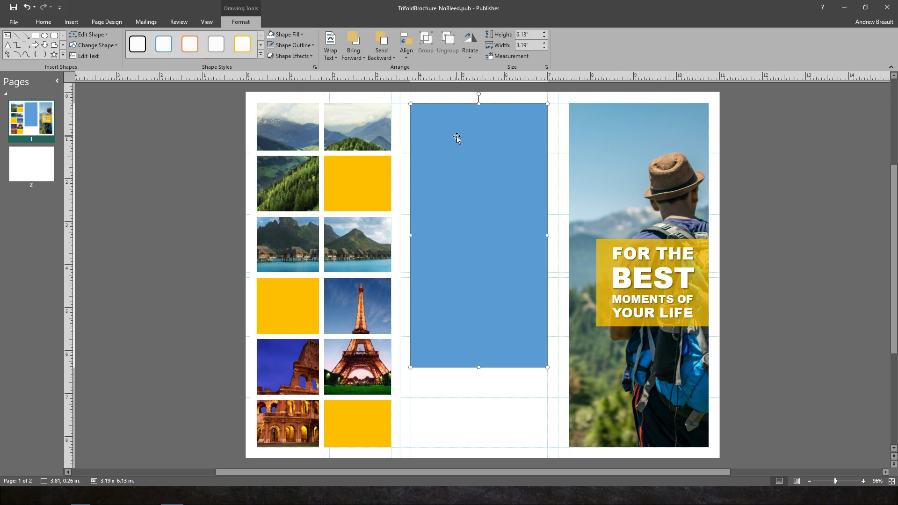
left_click(303, 35)
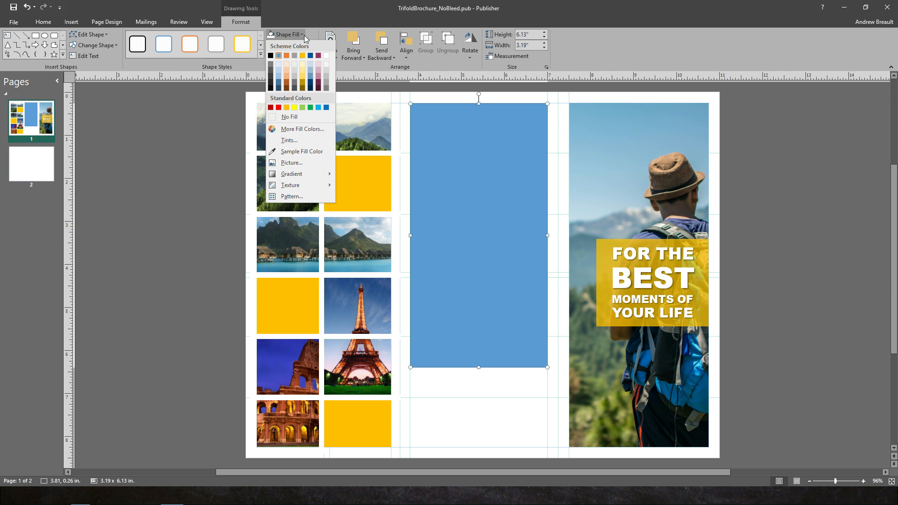
left_click(286, 56)
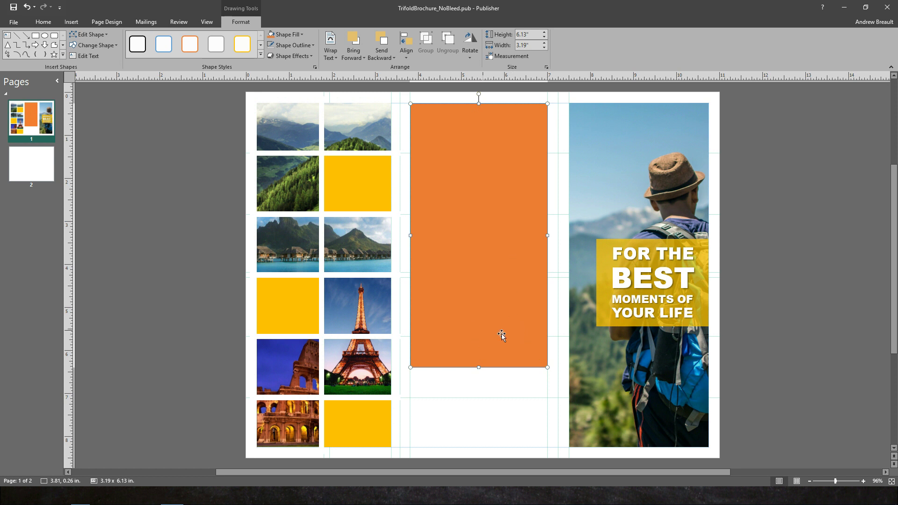
left_click(511, 397)
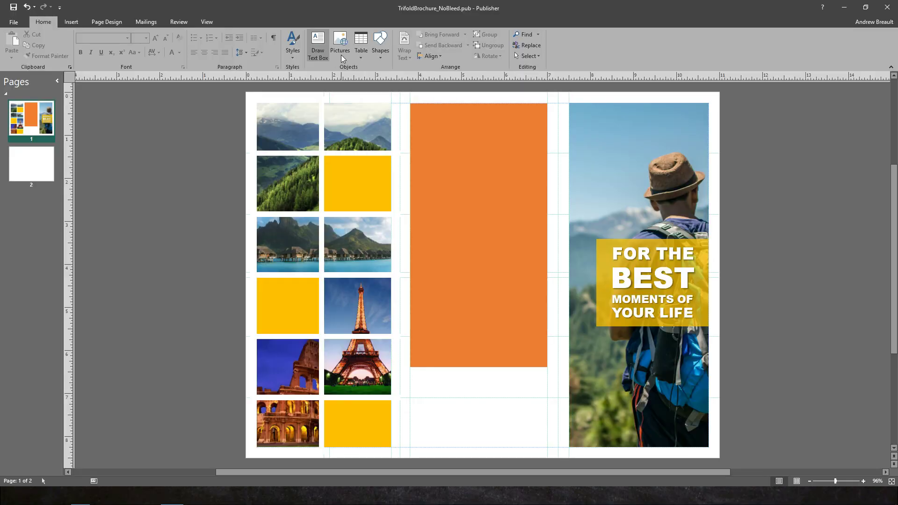
Draw a rectangle at the top of the orange panel
left_click(380, 45)
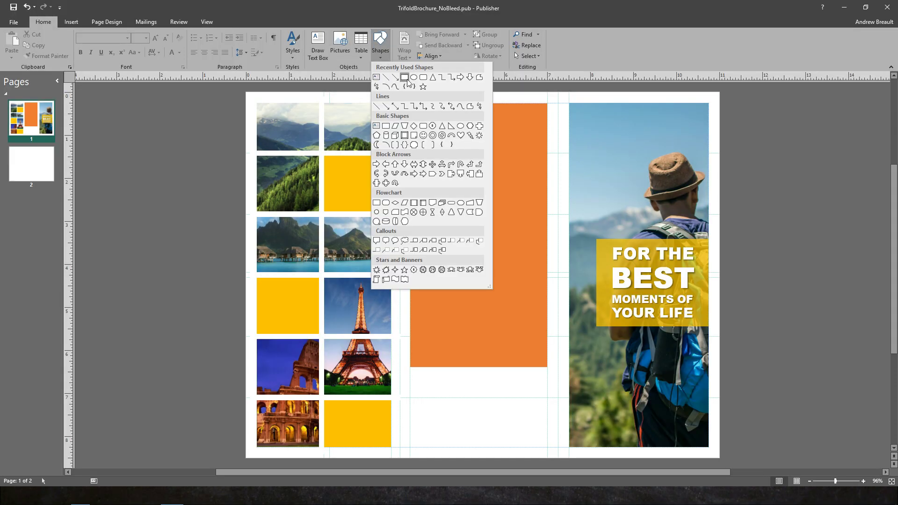
left_click(405, 77)
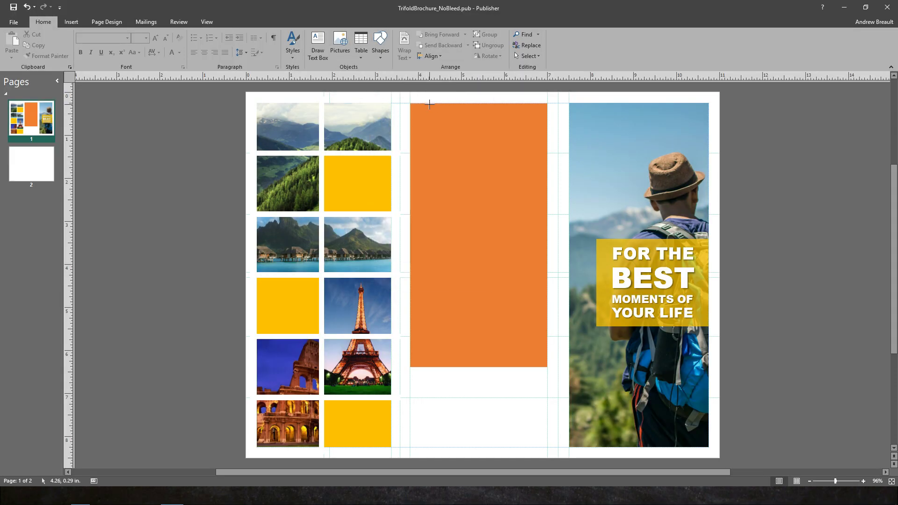
left_click_drag(430, 103, 526, 201)
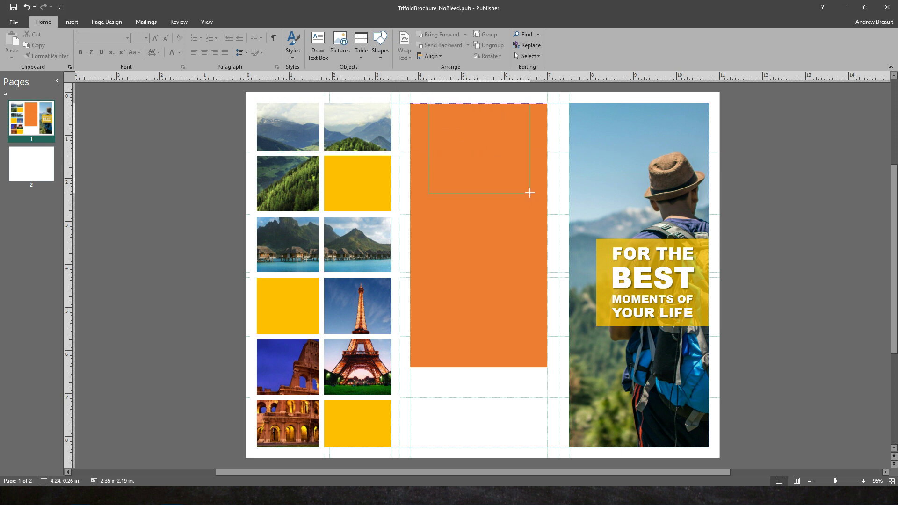
left_click_drag(526, 200, 529, 190)
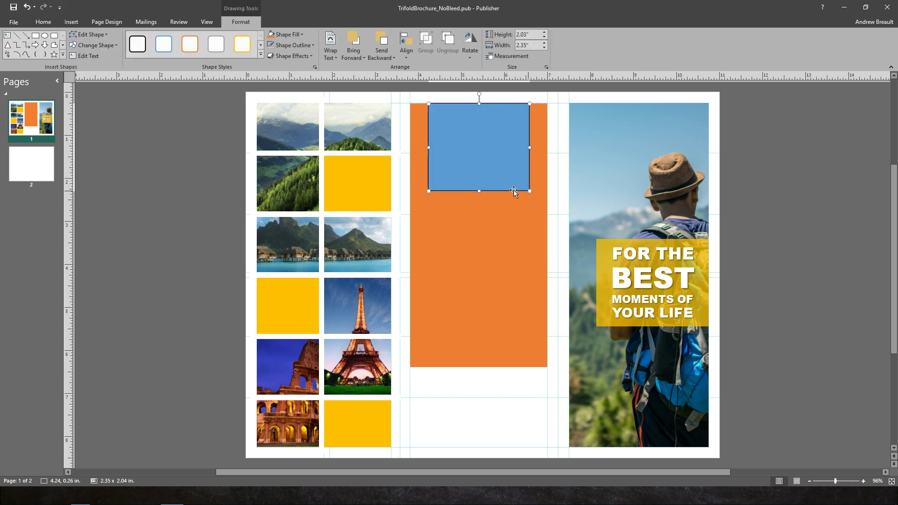
Fill the new rectangle with white and remove its outline
left_click(301, 33)
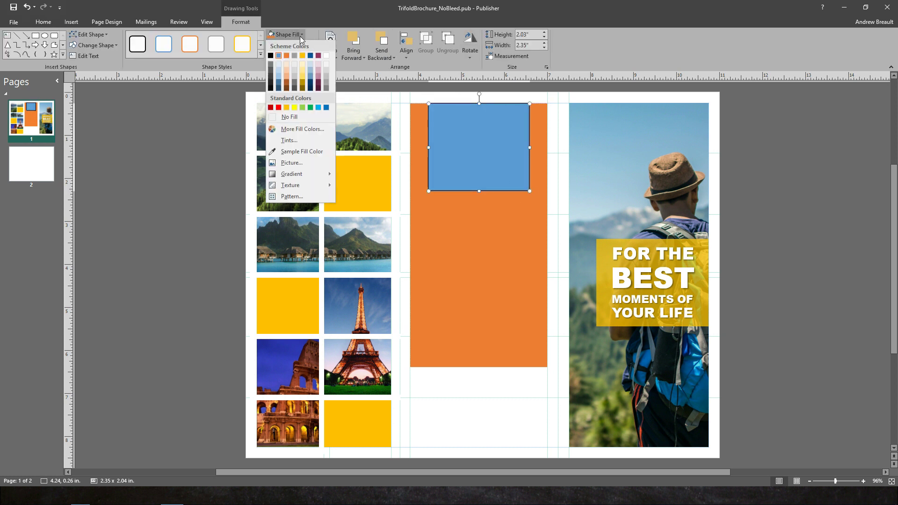
left_click(331, 56)
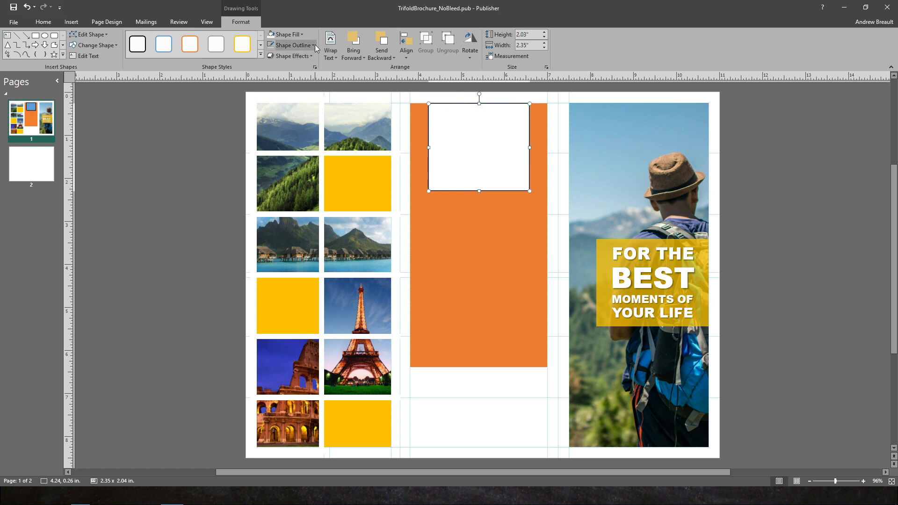
left_click(315, 43)
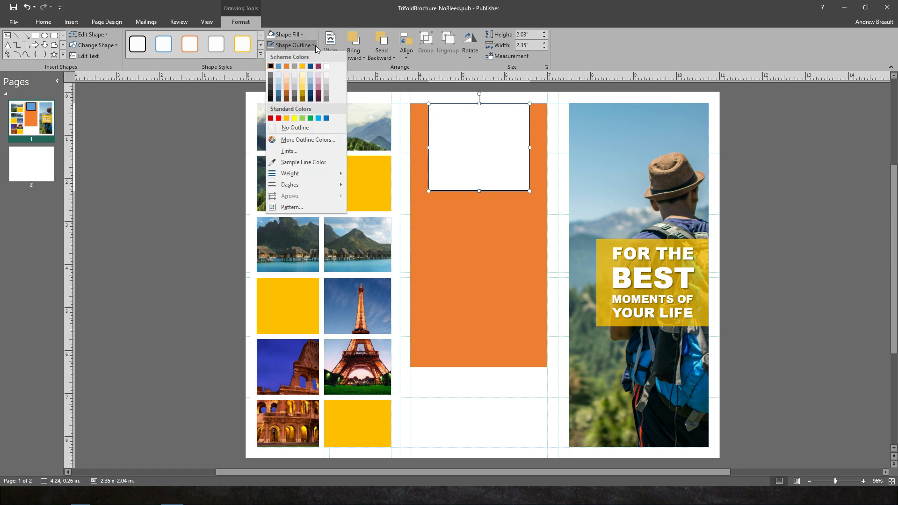
left_click(296, 128)
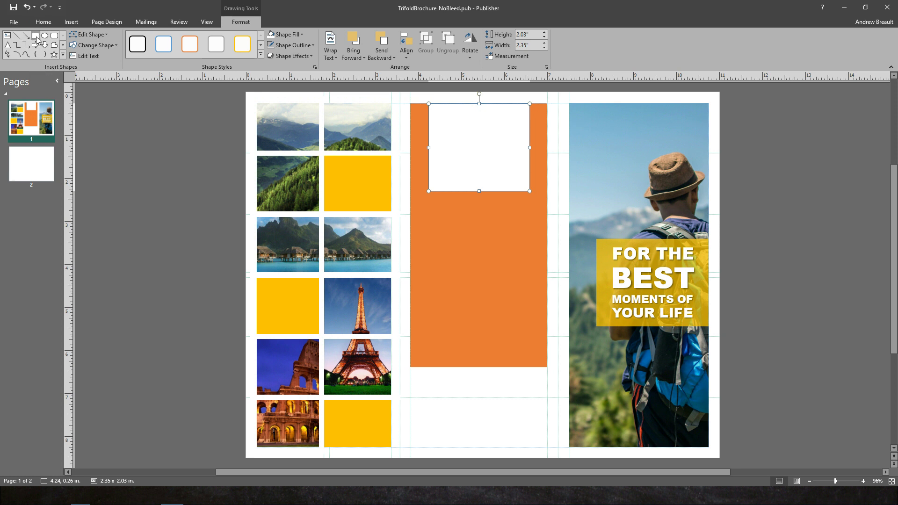
Draw a blue rectangle inside the white box and widen it leftward to leave a thin white border
left_click(36, 37)
left_click_drag(439, 103, 526, 188)
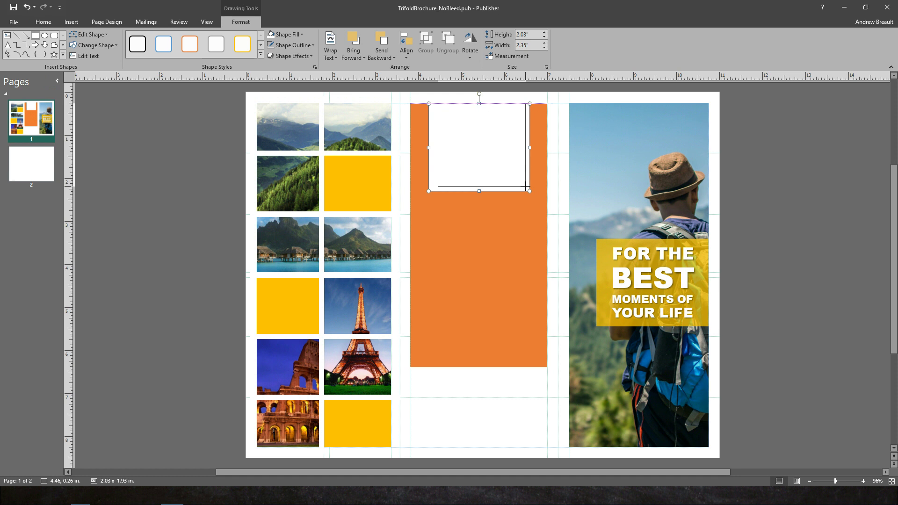
left_click_drag(527, 188, 528, 188)
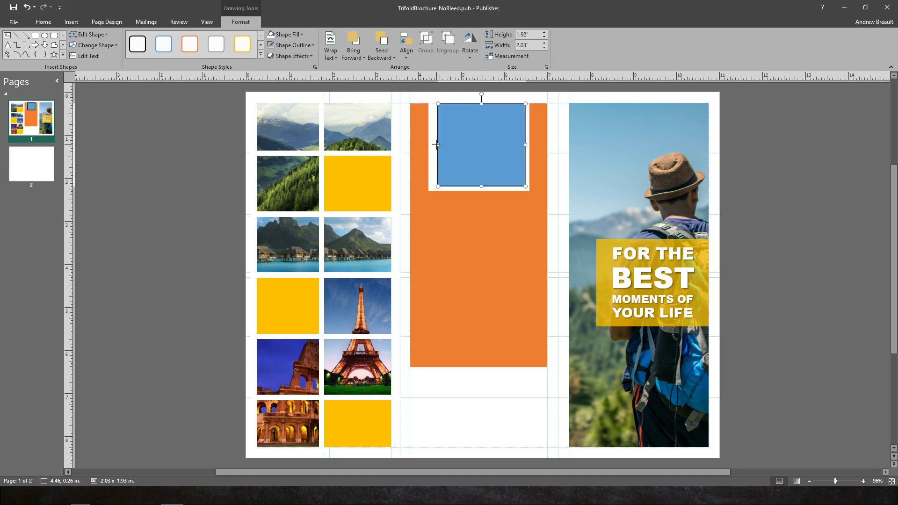
left_click_drag(437, 144, 432, 145)
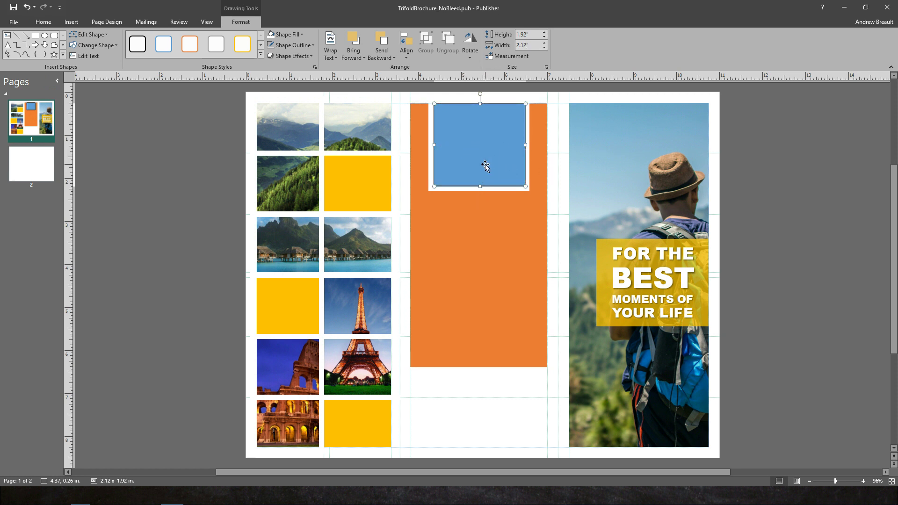
scroll(484, 164, "up", 1)
scroll(483, 182, "up", 1)
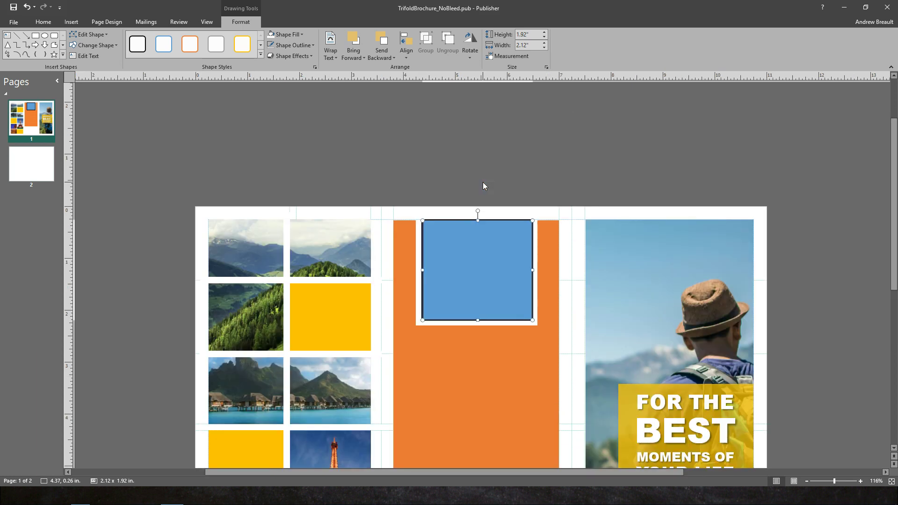
scroll(483, 182, "up", 1)
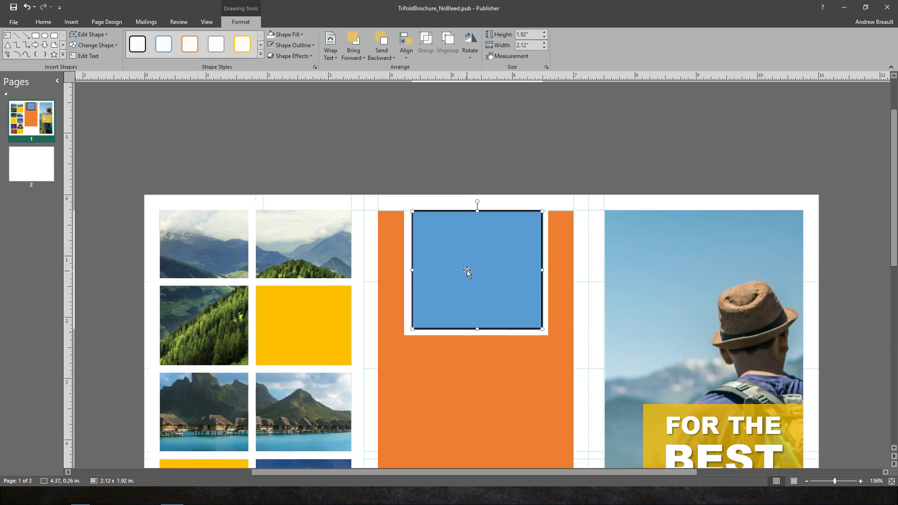
scroll(467, 299, "up", 1)
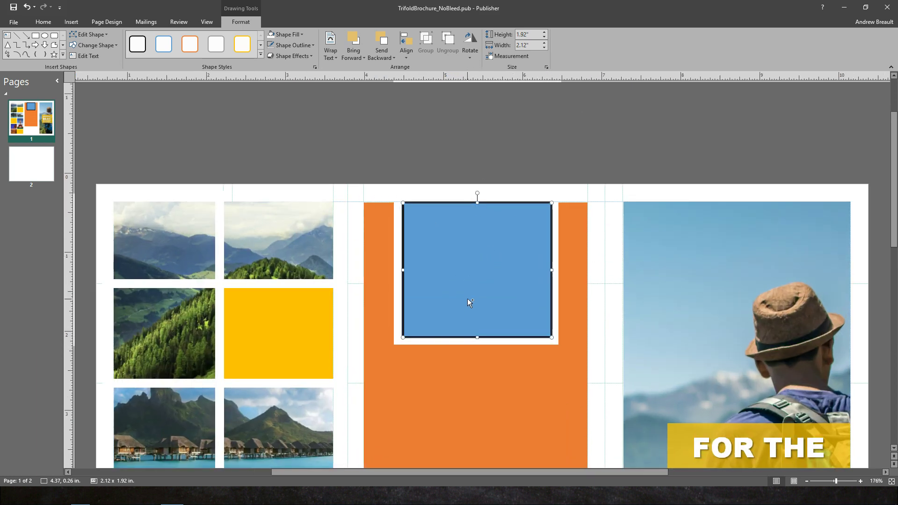
scroll(468, 298, "up", 2)
scroll(467, 298, "up", 1)
scroll(466, 298, "up", 1)
scroll(469, 300, "up", 1)
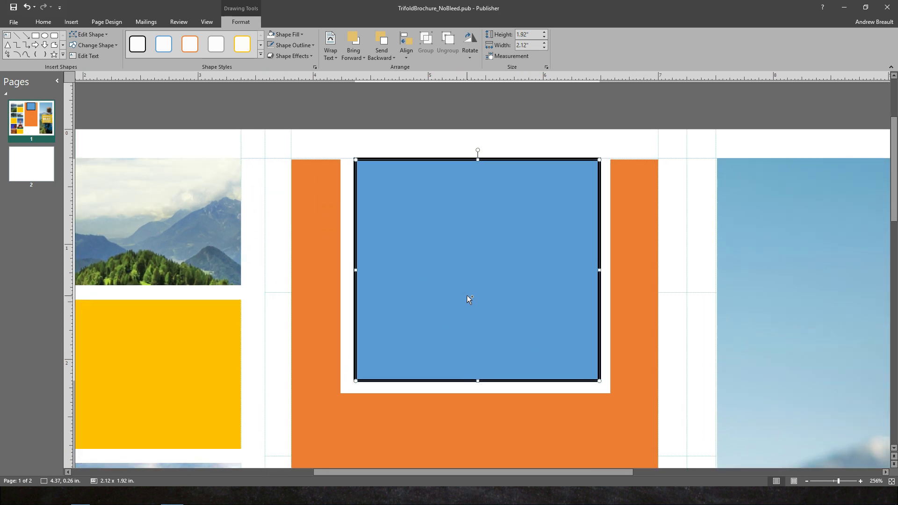
scroll(461, 282, "up", 1)
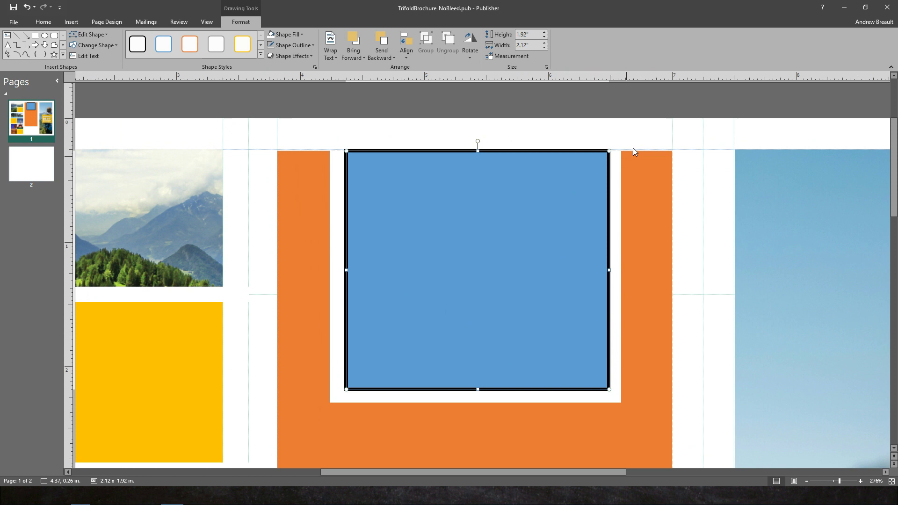
Raise the orange panel's top edge slightly, then remove the blue square's black outline
left_click(649, 202)
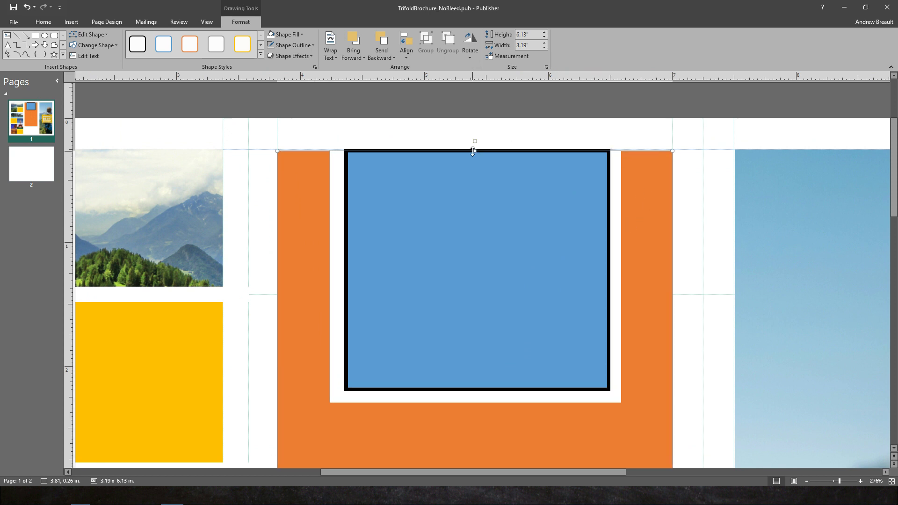
left_click_drag(475, 149, 475, 144)
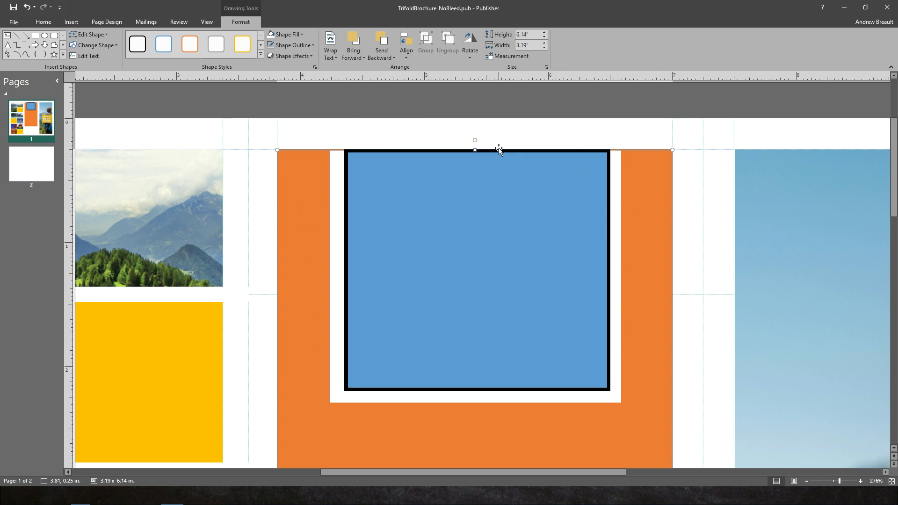
left_click(578, 240)
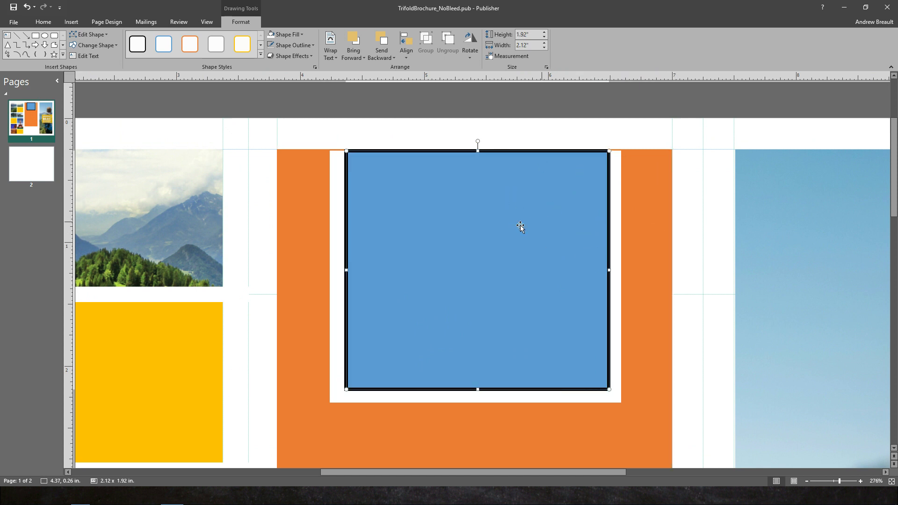
left_click(314, 44)
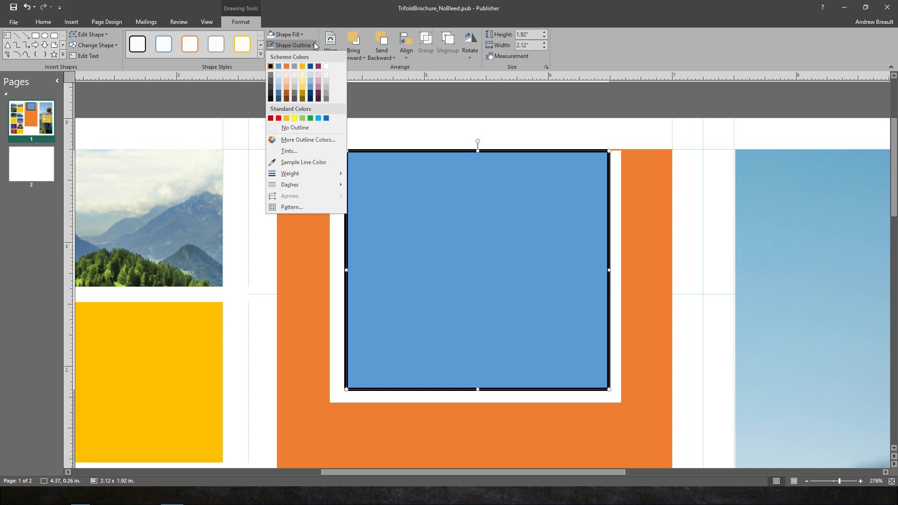
left_click(299, 128)
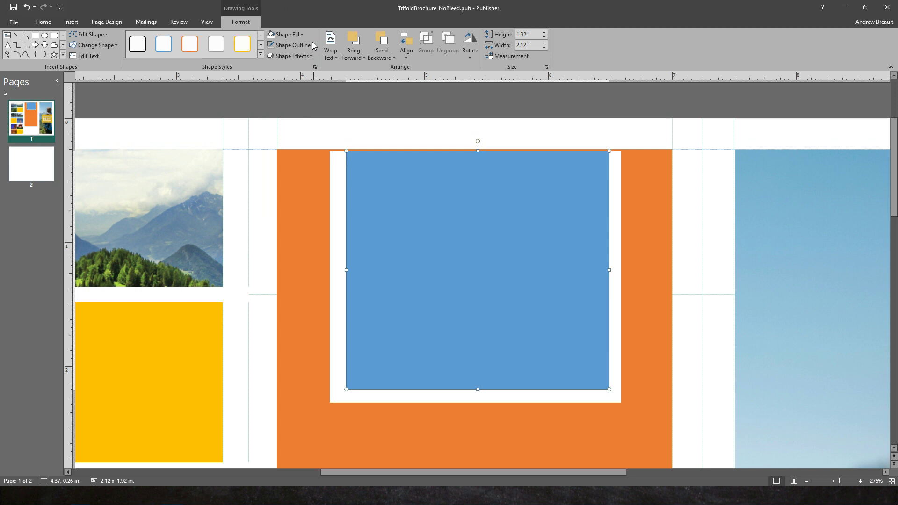
Fill the square with yellow sampled from an existing yellow box and widen it slightly left
left_click(301, 35)
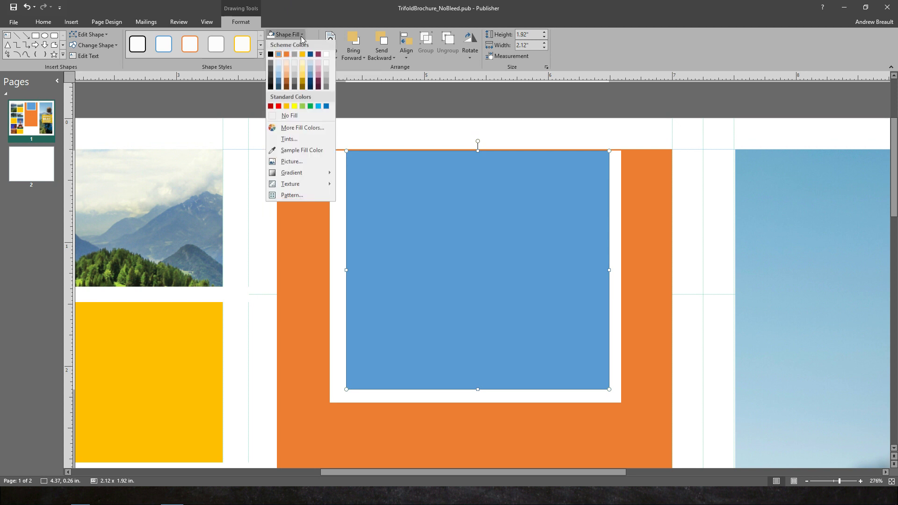
left_click(301, 152)
left_click(187, 351)
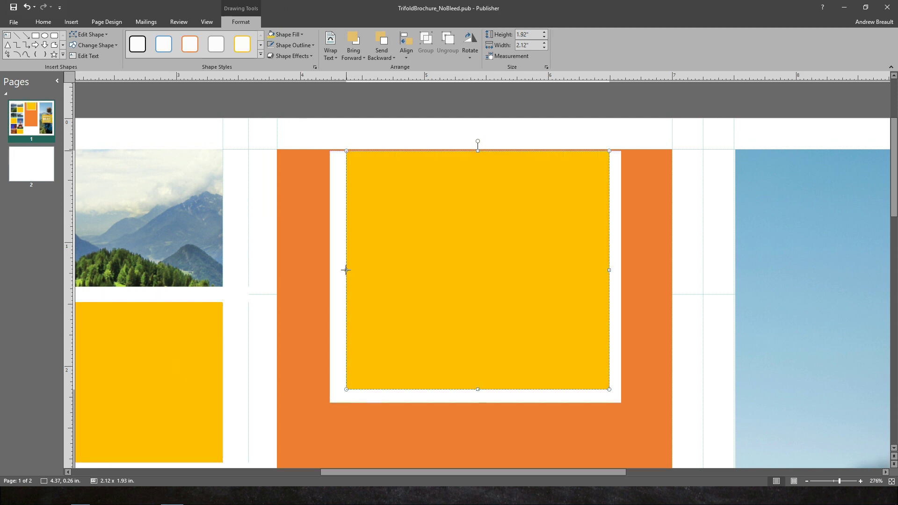
left_click_drag(345, 271, 344, 272)
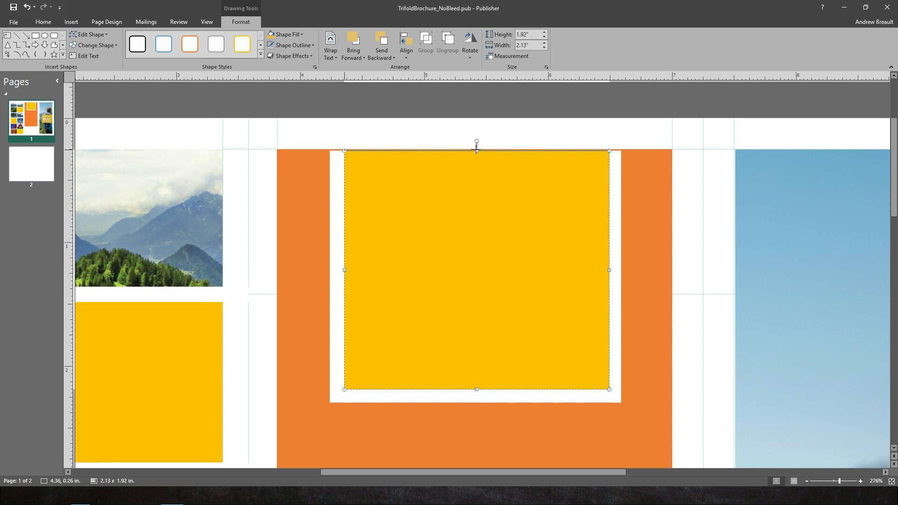
Adjust the white frame's top edge and nudge the yellow square left to align it
left_click(338, 278)
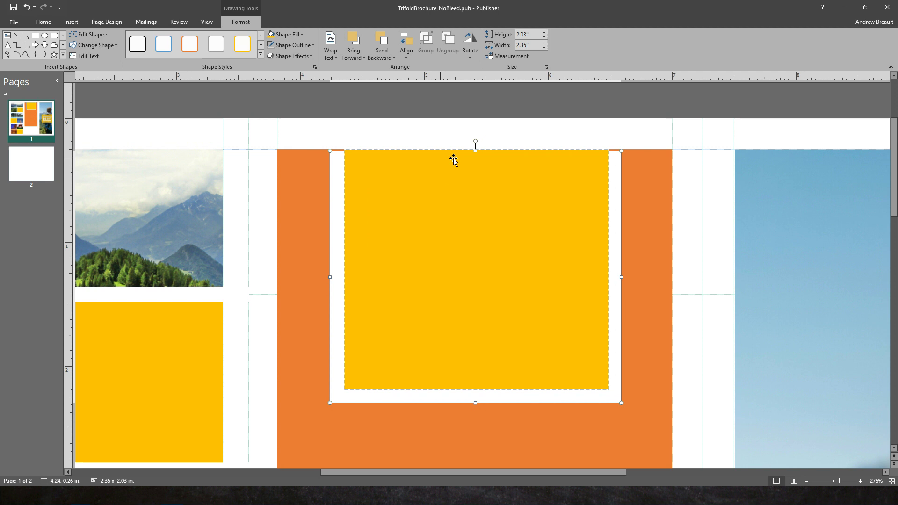
left_click_drag(476, 150, 476, 149)
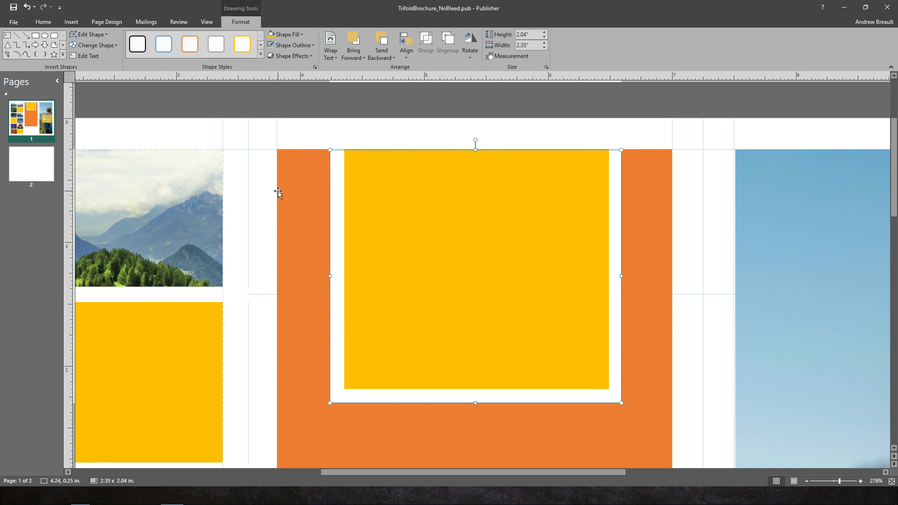
left_click(544, 314)
key("Left")
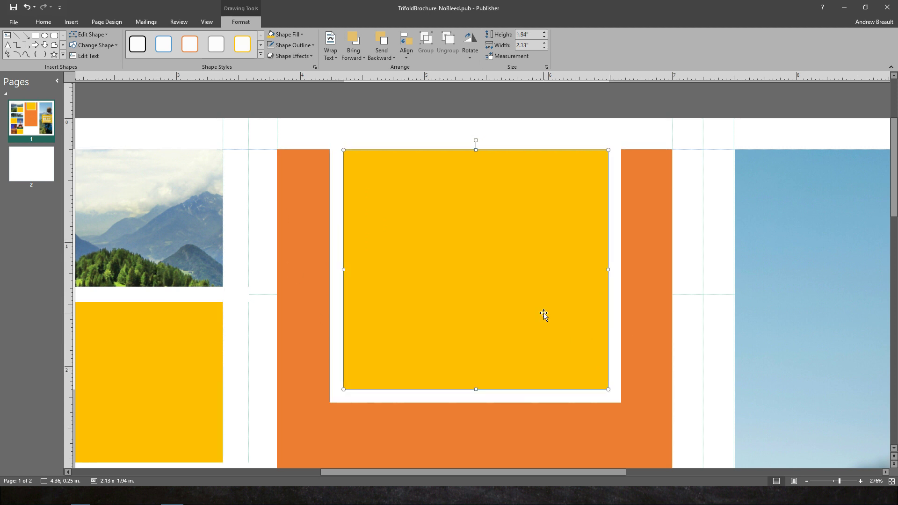
key("Left")
key("Left")
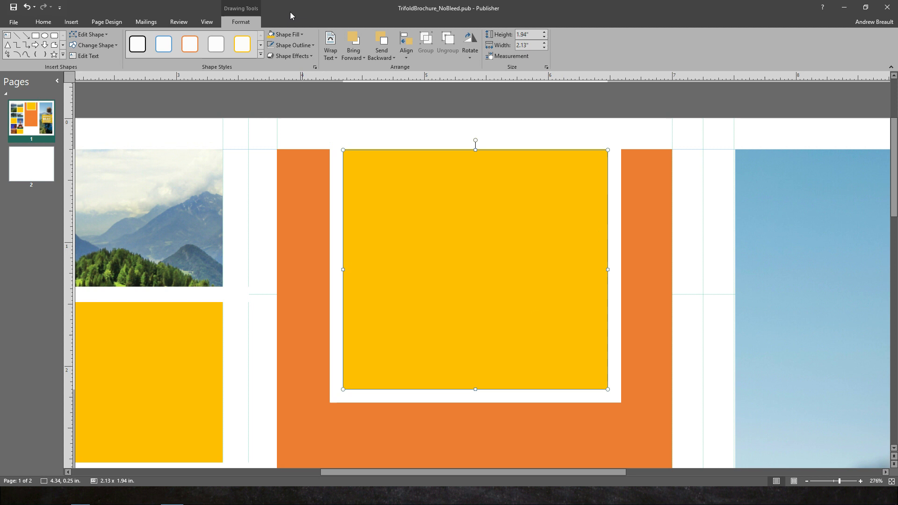
left_click(314, 57)
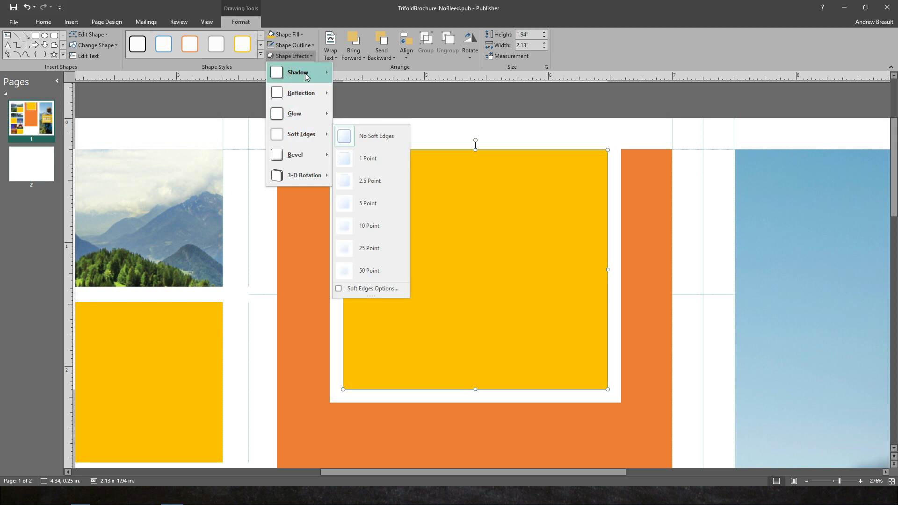
mouse_move(299, 72)
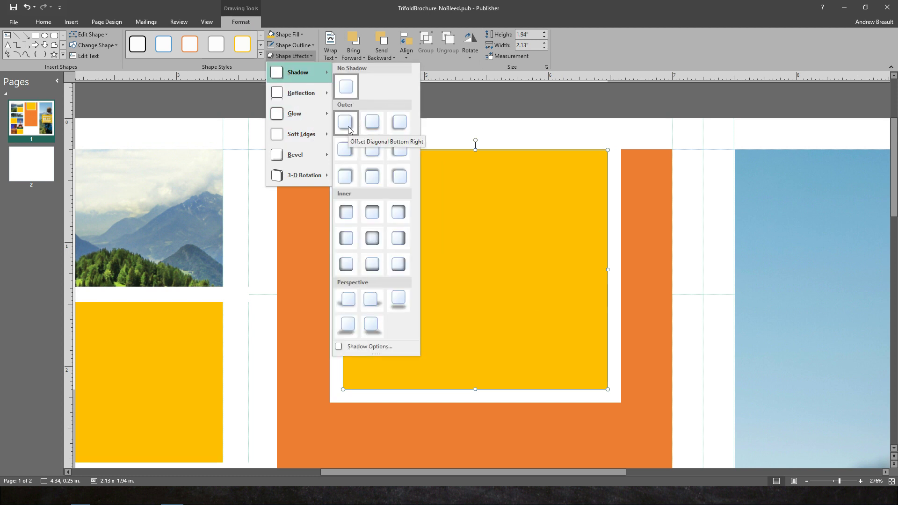
Apply an Offset Diagonal Bottom Right shadow to the yellow square via Shape Effects
left_click(348, 126)
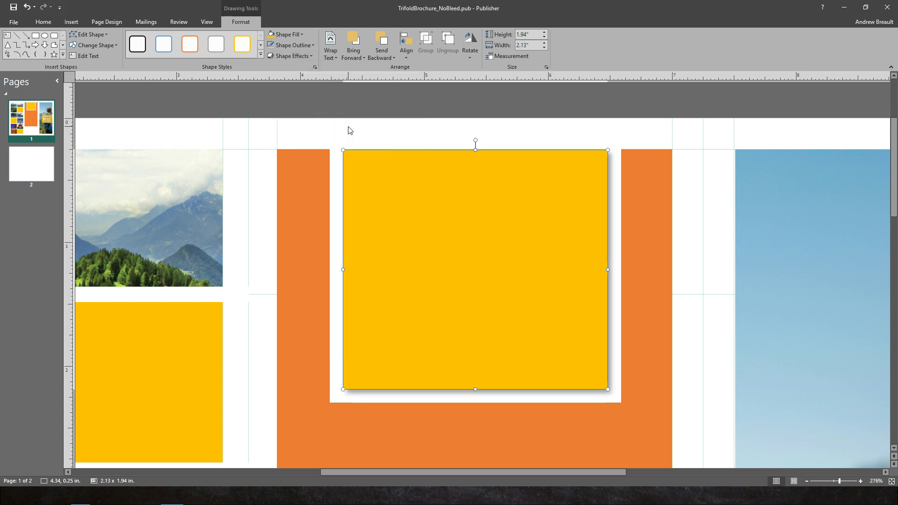
left_click(621, 105)
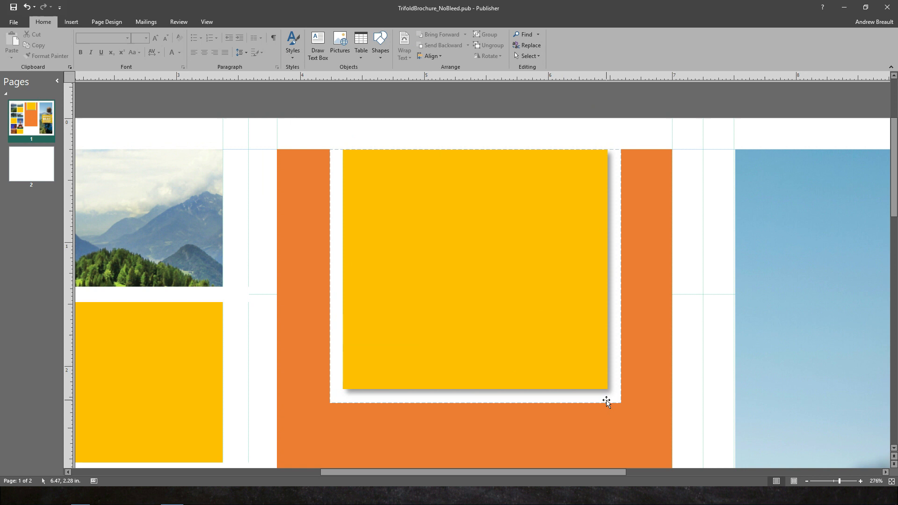
left_click(589, 388)
left_click(467, 467)
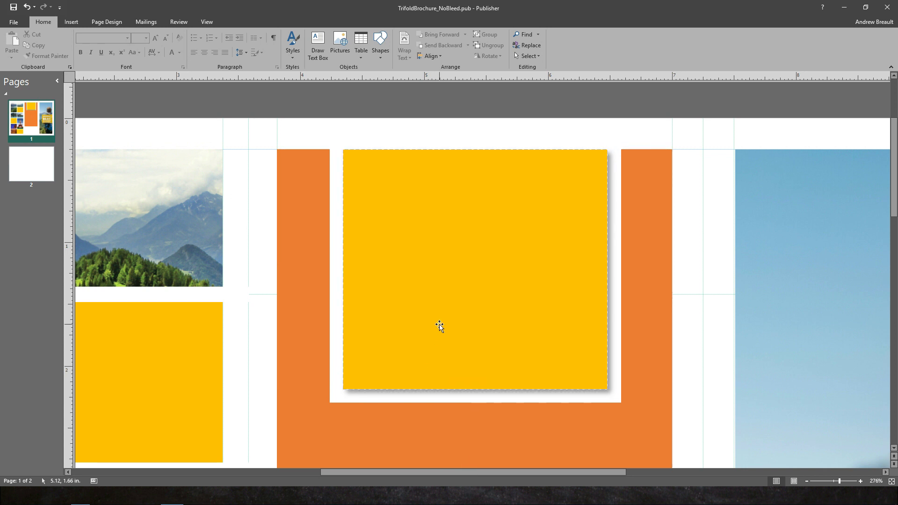
left_click(449, 309)
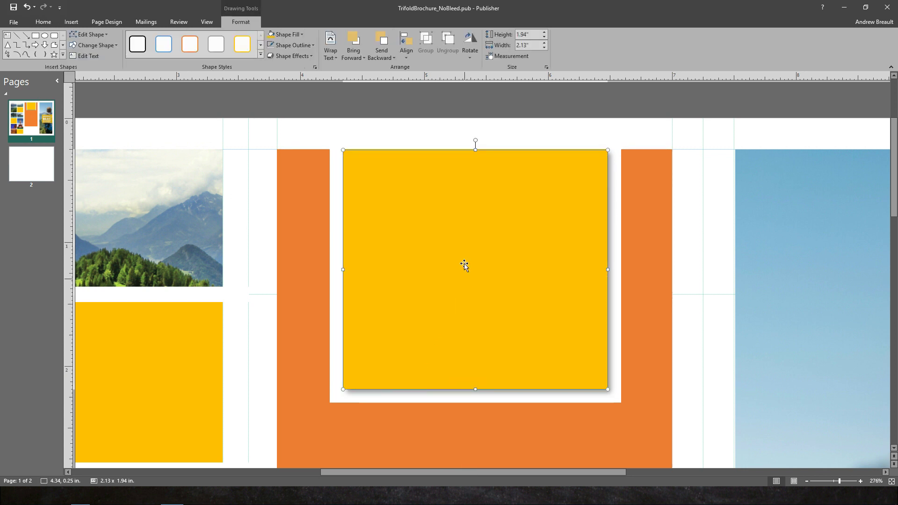
left_click(302, 56)
mouse_move(298, 73)
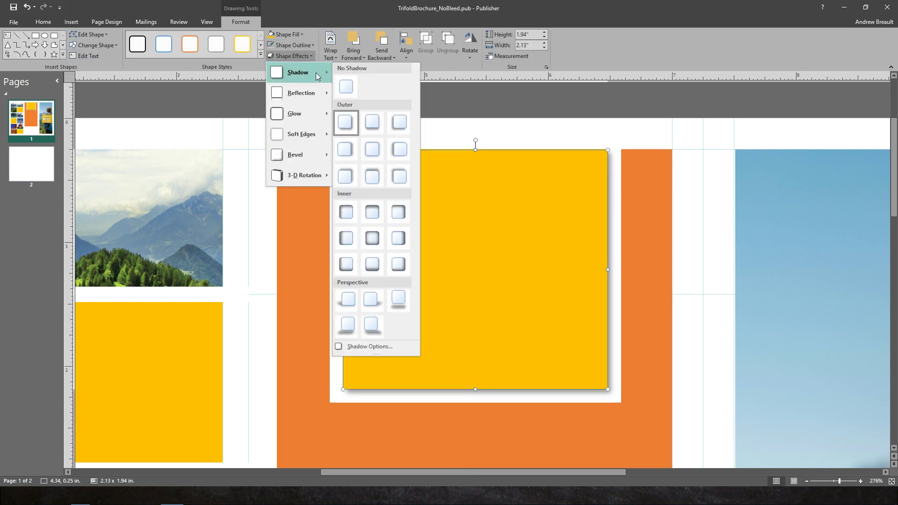
left_click(377, 129)
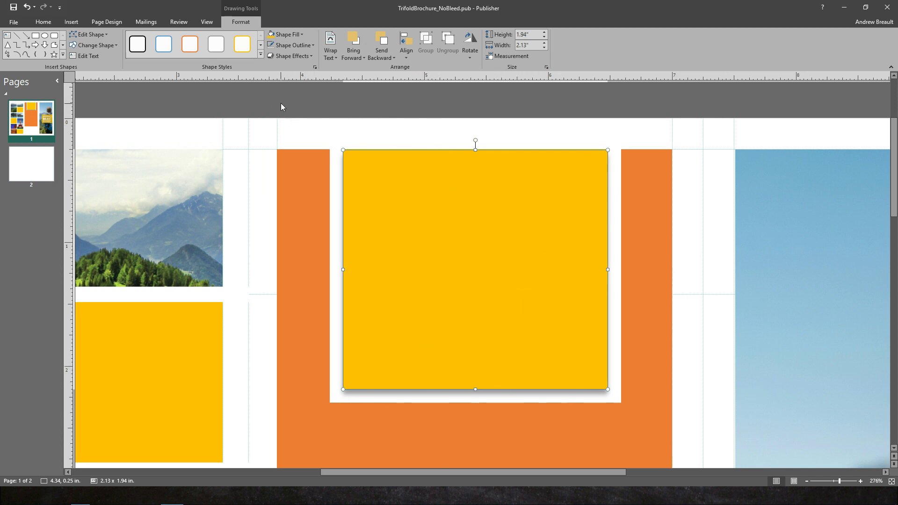
Browse the Home and Insert ribbons, then choose Draw Text Box
left_click(71, 21)
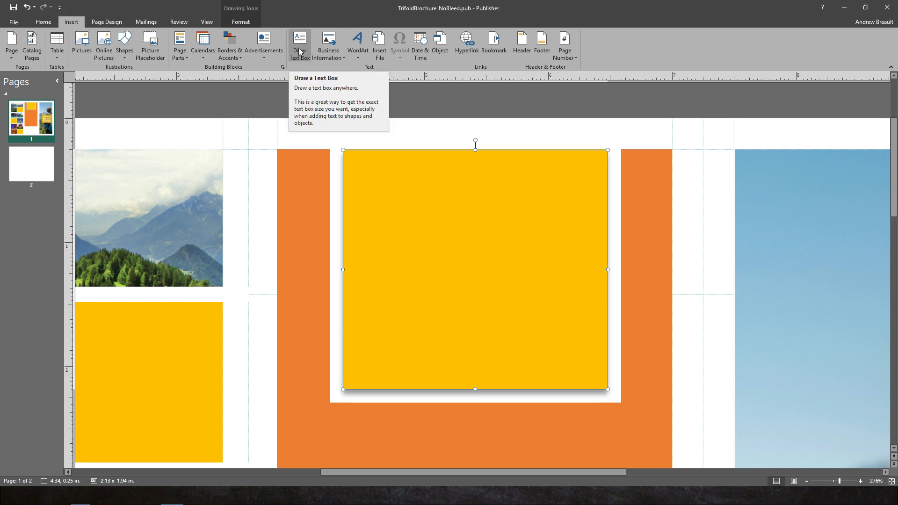
left_click(43, 22)
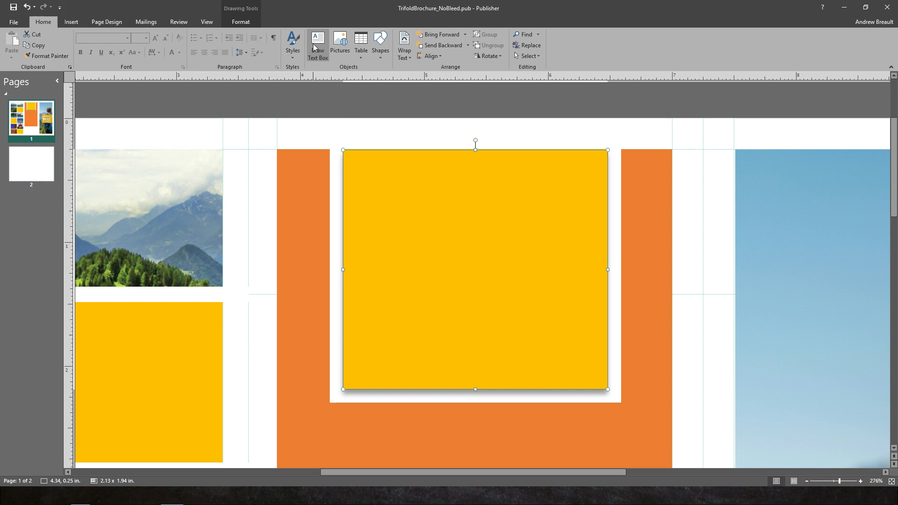
left_click(76, 23)
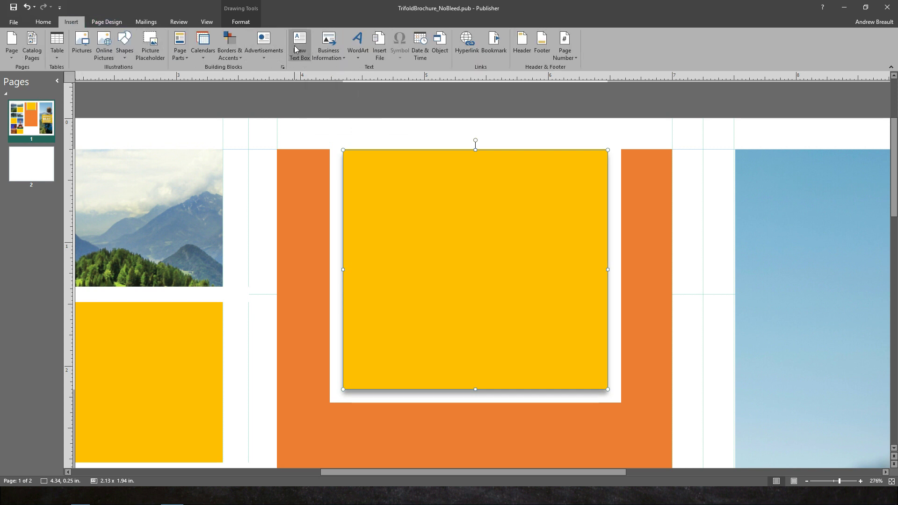
left_click(43, 21)
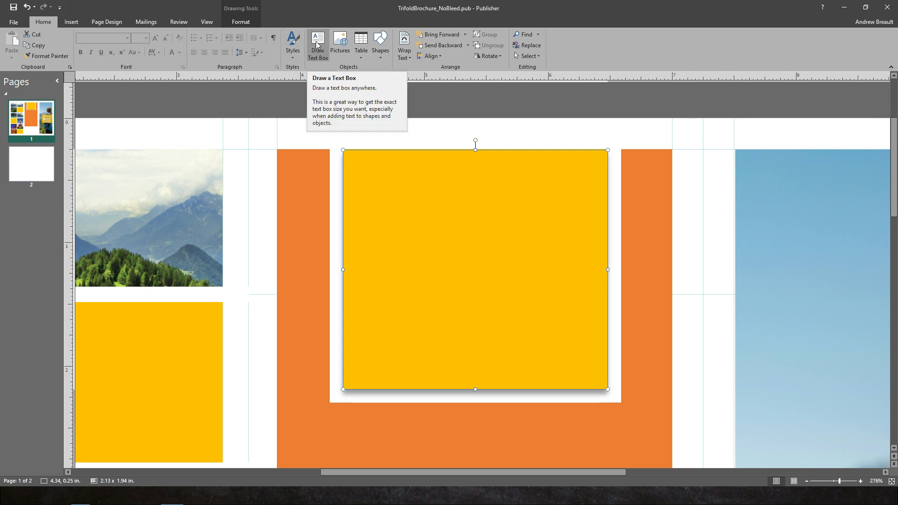
left_click(76, 25)
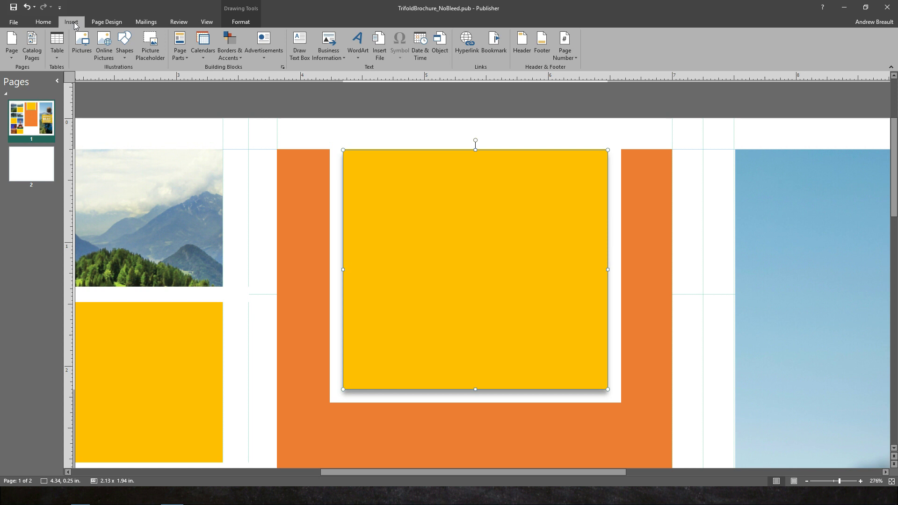
left_click(301, 50)
Draw a text box across the lower half of the yellow square with centred alignment
left_click_drag(365, 276, 595, 375)
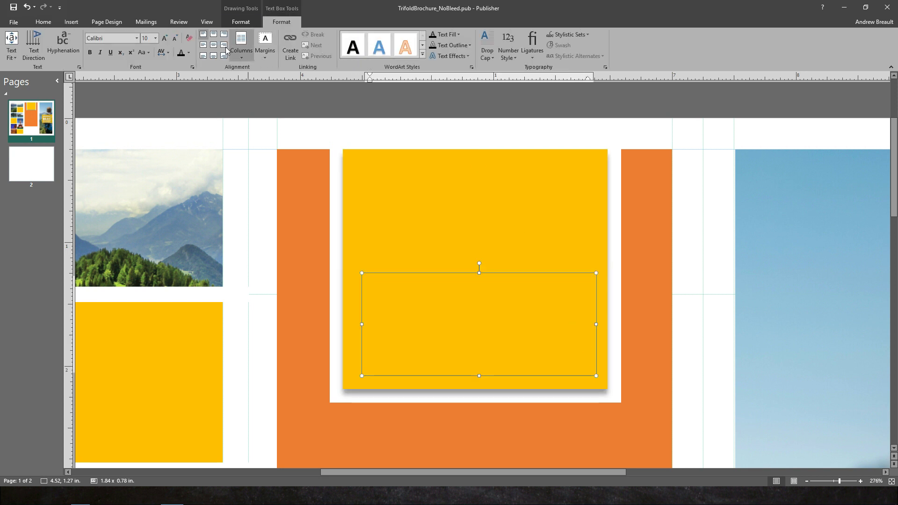
left_click(214, 46)
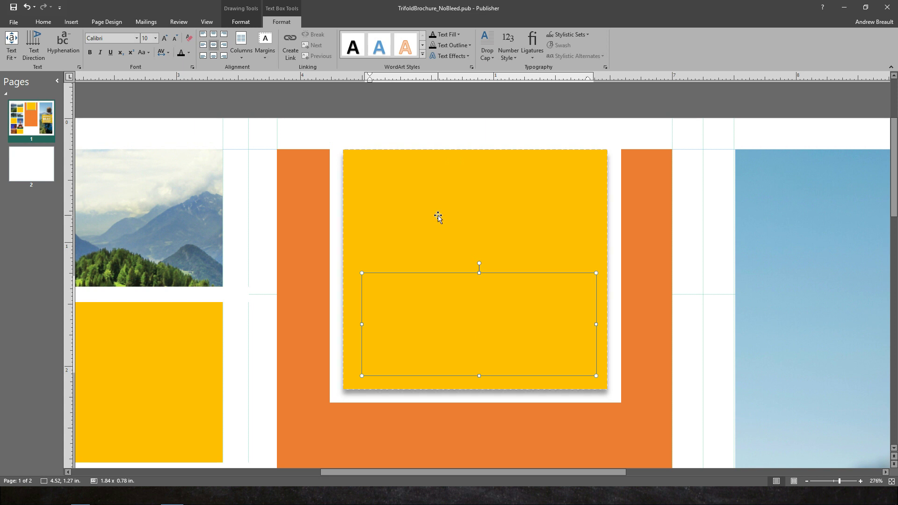
type("Trave")
type("l Zon")
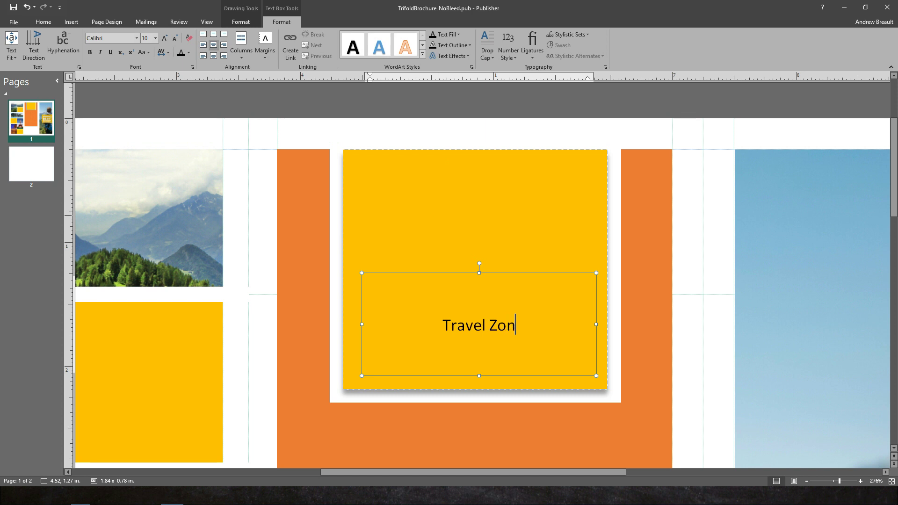
type("e")
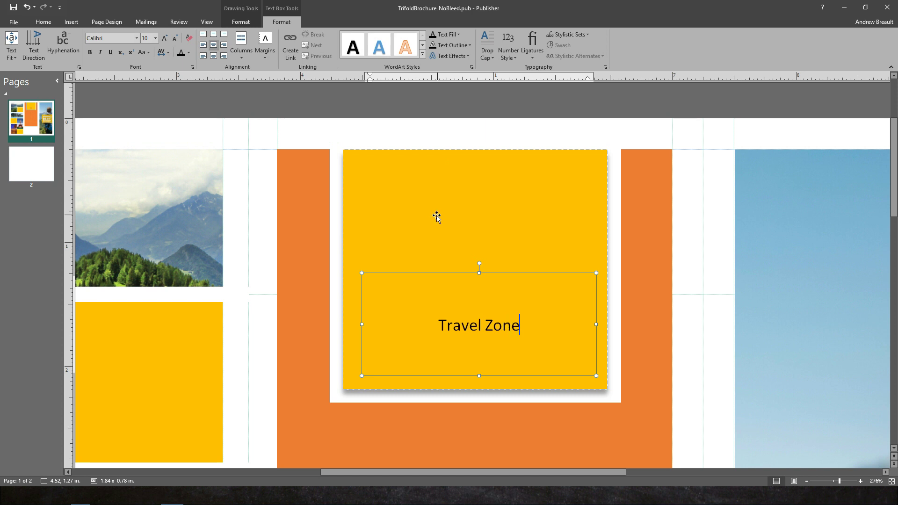
Set the Travel Zone heading to Arial Black and shorten its text box to fit the line
key("ctrl+a")
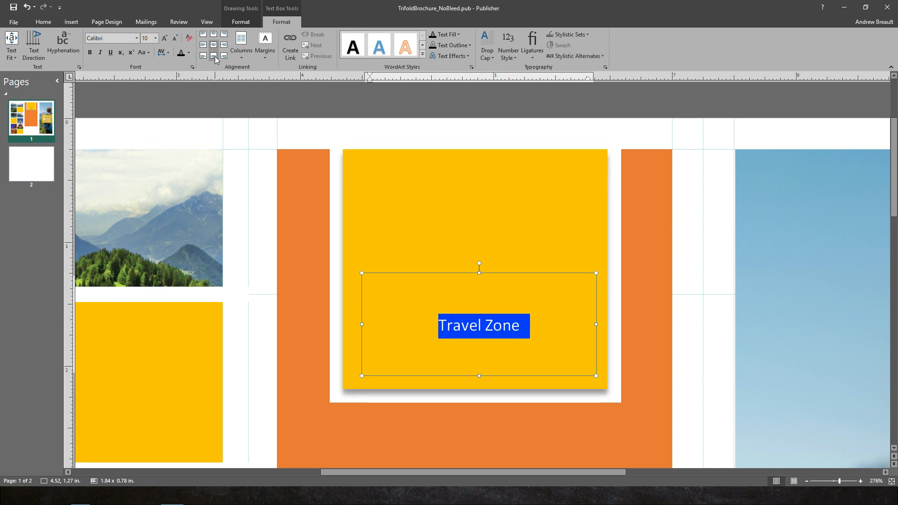
left_click(138, 39)
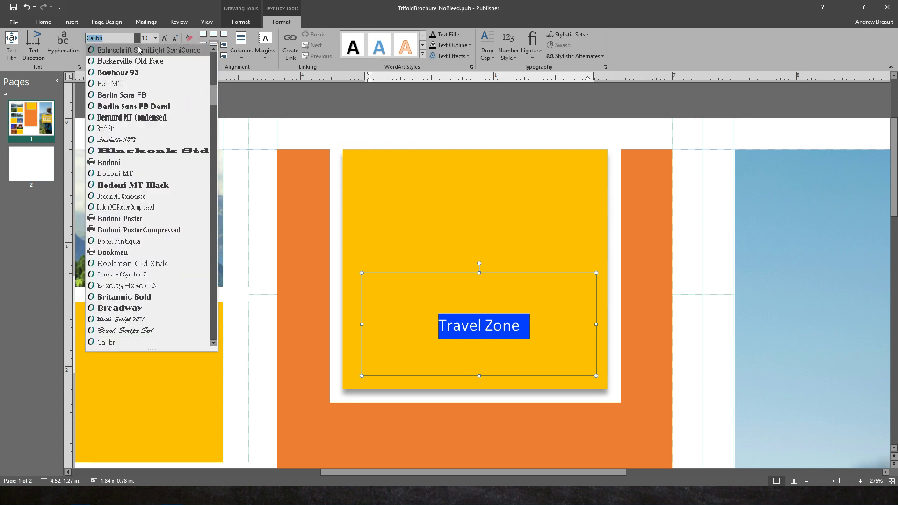
scroll(155, 273, "up", 5)
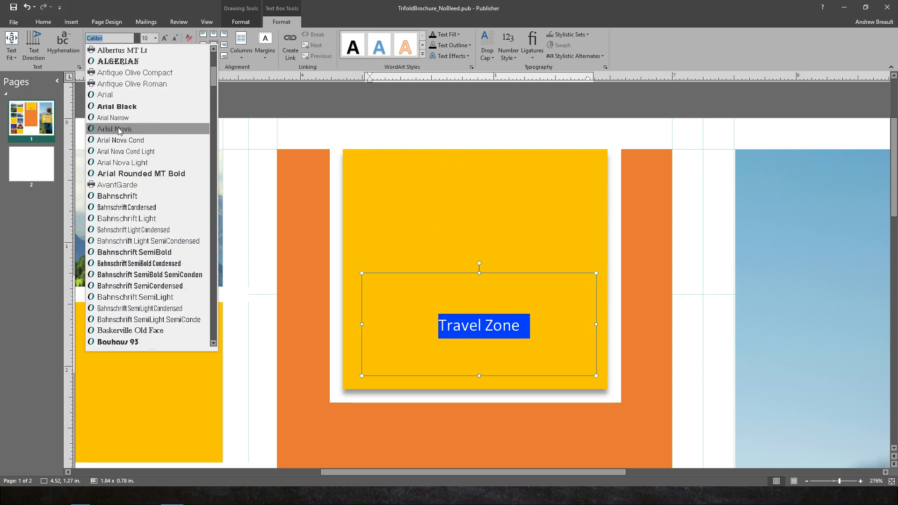
scroll(162, 275, "up", 3)
scroll(166, 277, "down", 1)
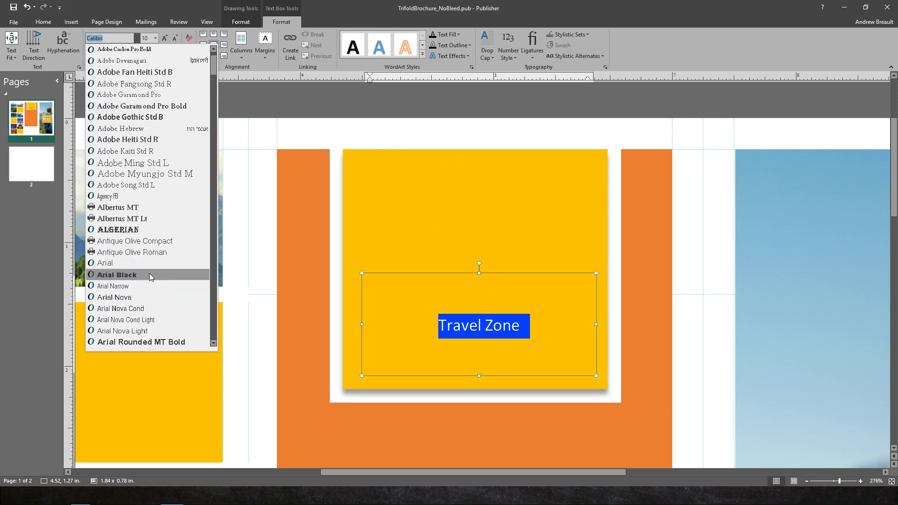
left_click(150, 277)
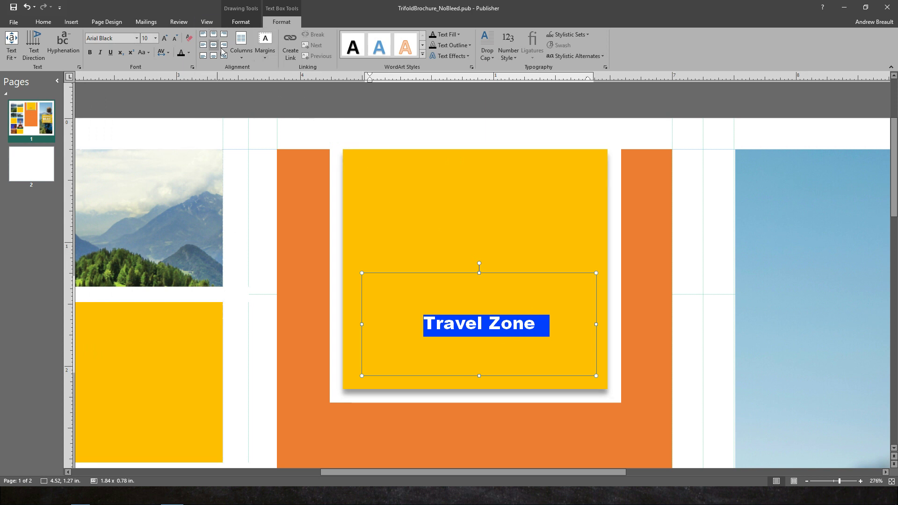
left_click(479, 377)
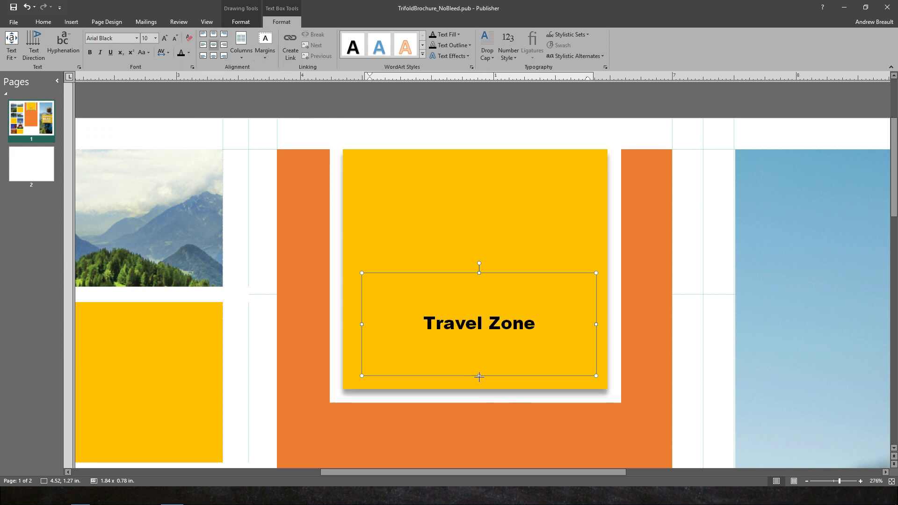
left_click_drag(479, 377, 480, 318)
Colour the Travel Zone heading text white
key("ctrl+a")
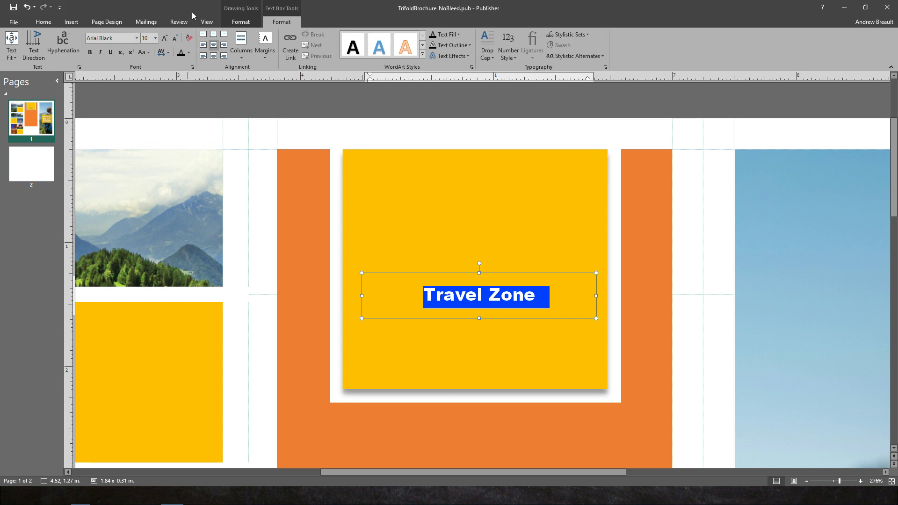
left_click(188, 53)
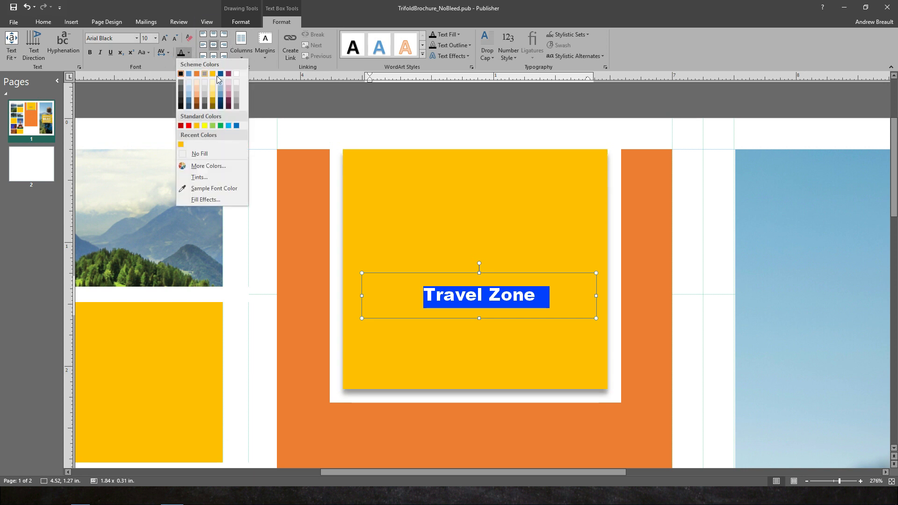
left_click(237, 74)
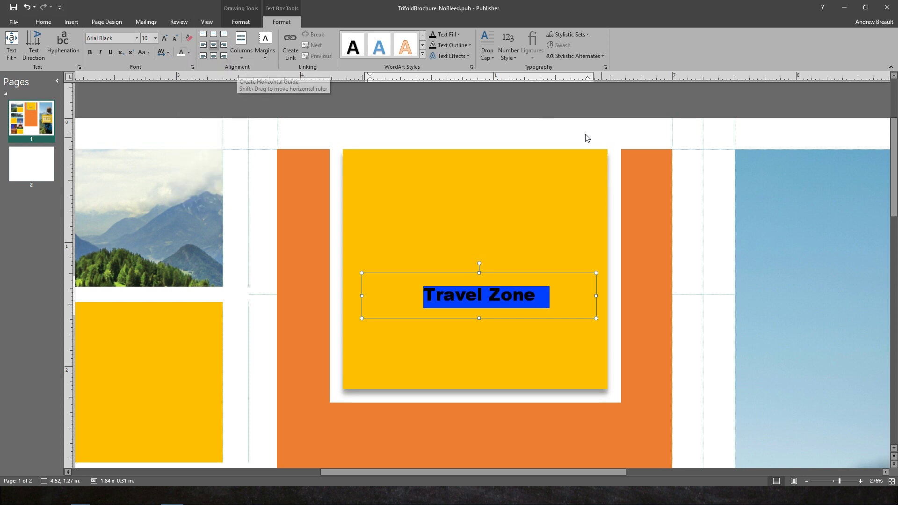
left_click(562, 297)
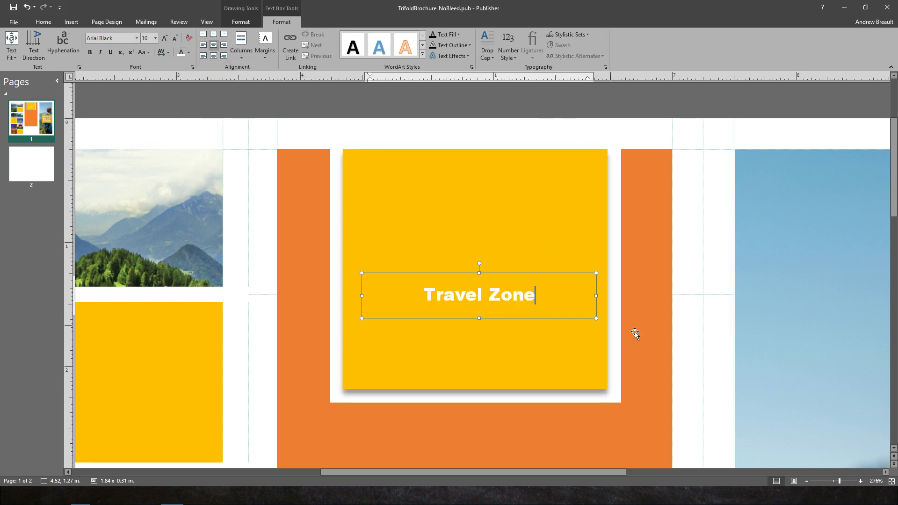
Enlarge the Travel Zone heading step by step up to 18 pt
triple_click(543, 294)
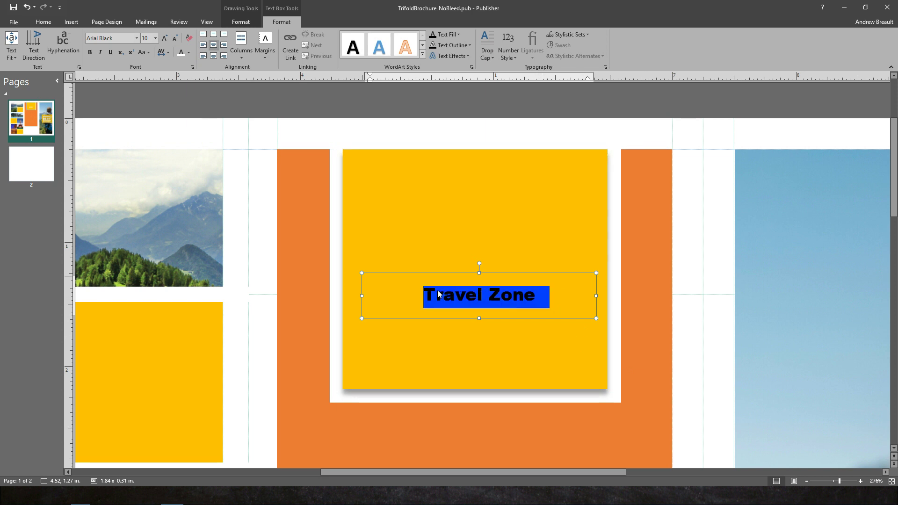
left_click(165, 38)
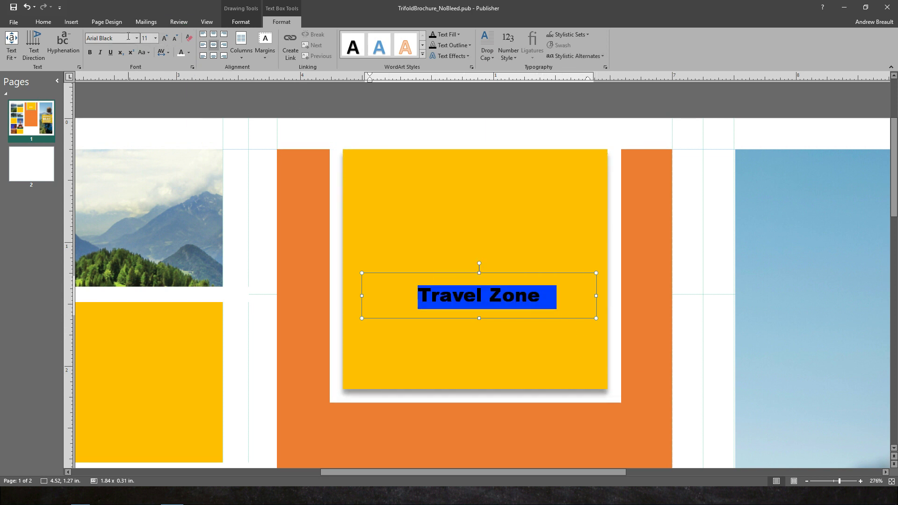
left_click(165, 38)
left_click(165, 39)
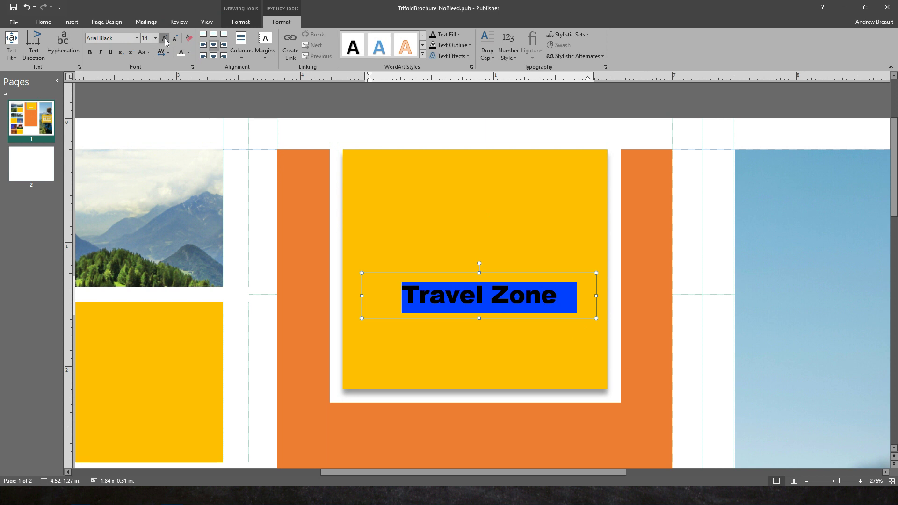
left_click(165, 37)
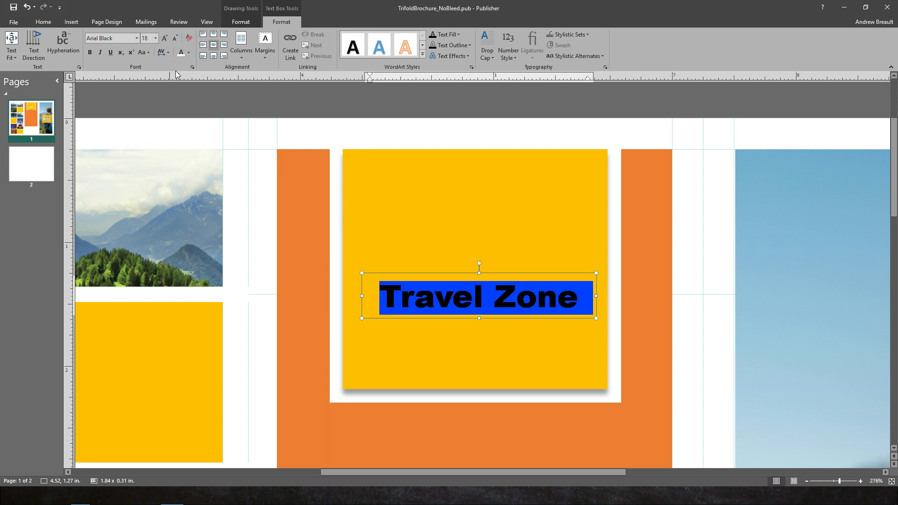
Widen the heading text box and shift it slightly left to centre it on the yellow square
left_click_drag(595, 318, 602, 323)
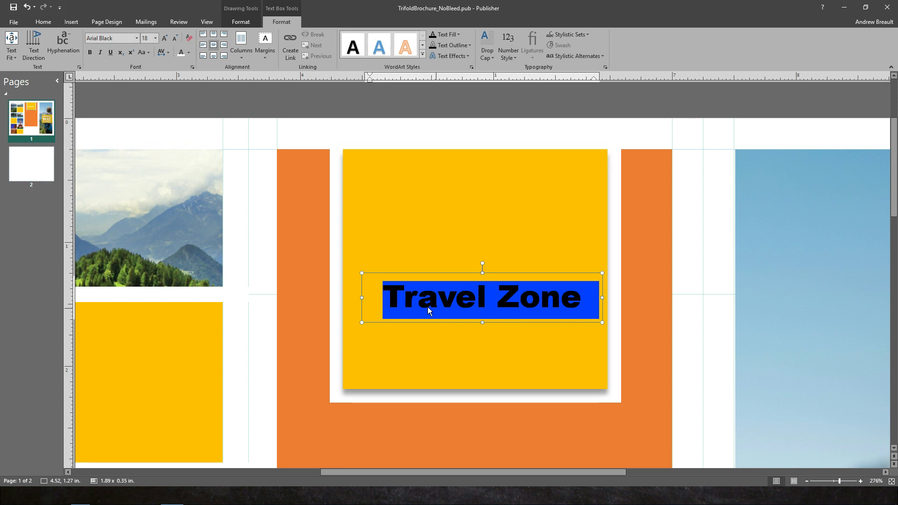
left_click_drag(512, 270, 509, 272)
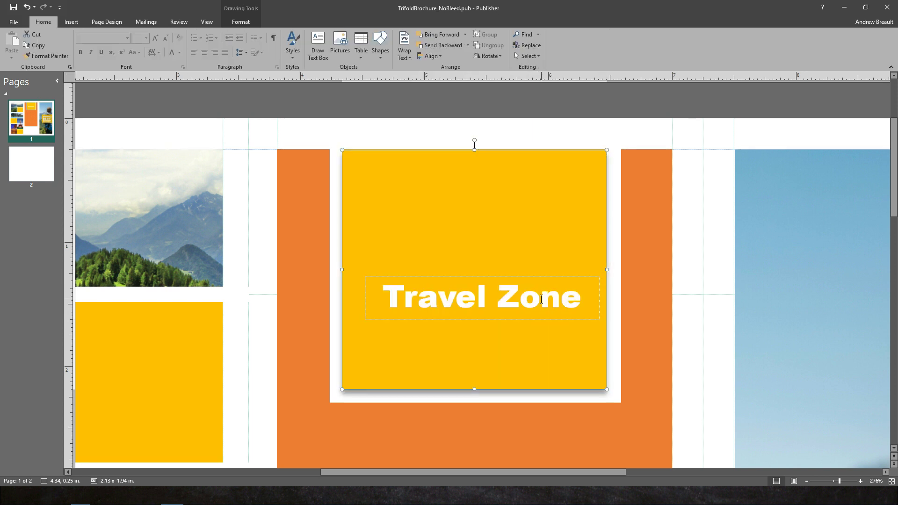
left_click(510, 274)
left_click(508, 273)
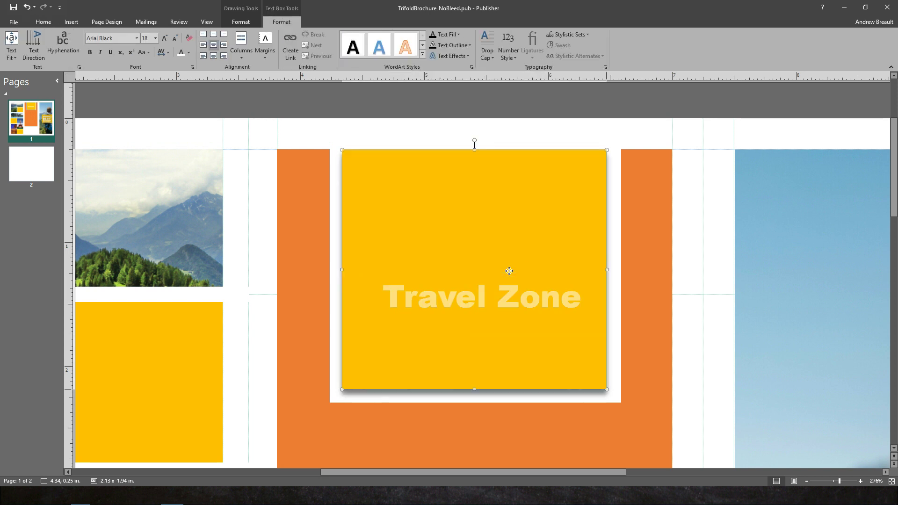
left_click(518, 295)
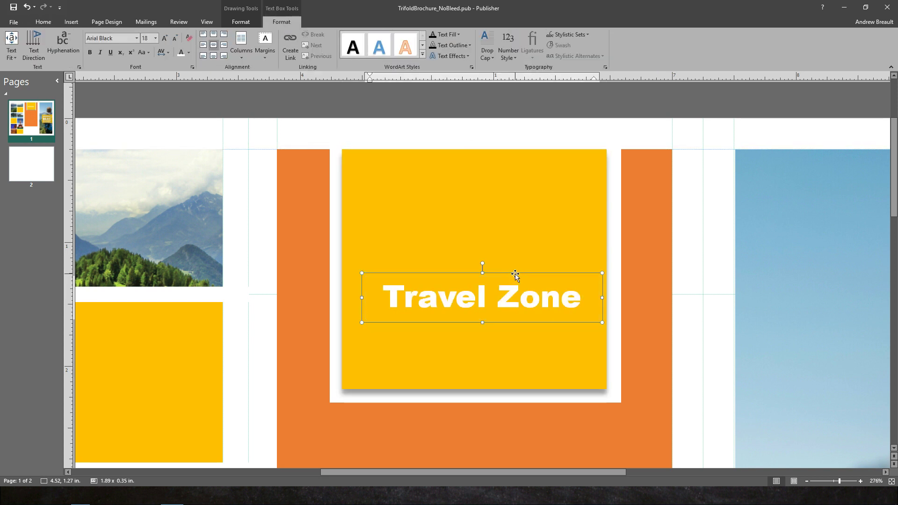
left_click_drag(515, 275, 507, 273)
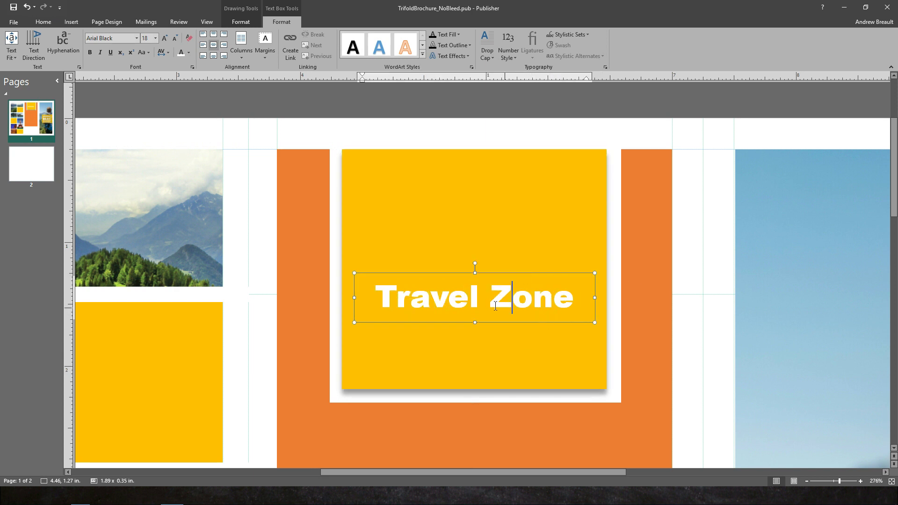
Apply an outer shadow text effect to the selected Travel Zone heading and preview it
left_click_drag(573, 298, 378, 298)
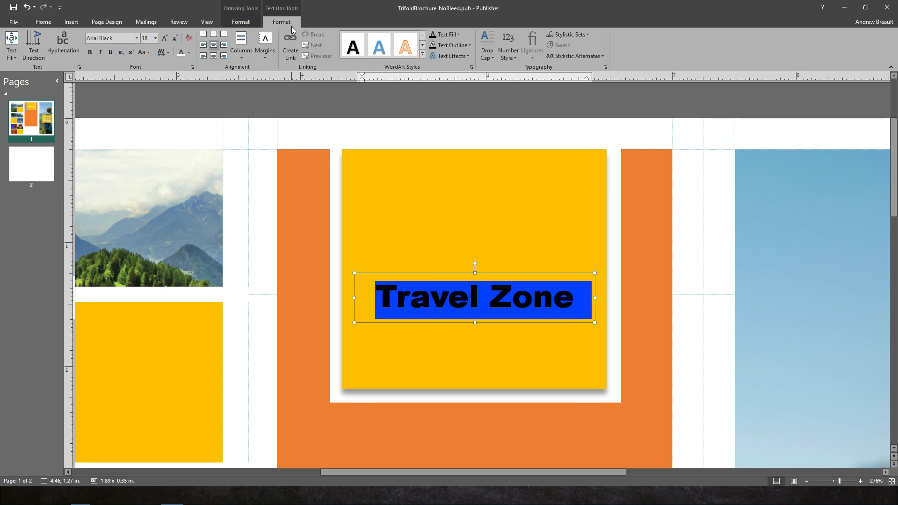
left_click(466, 56)
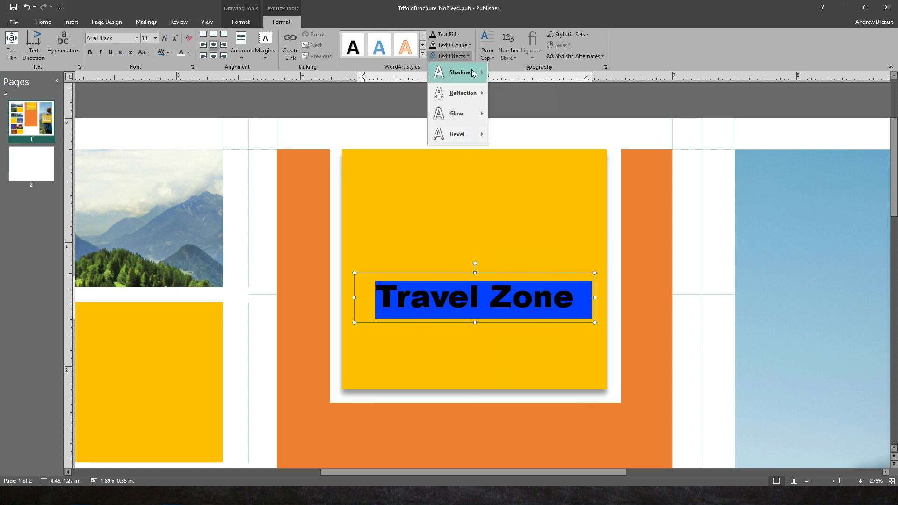
mouse_move(456, 72)
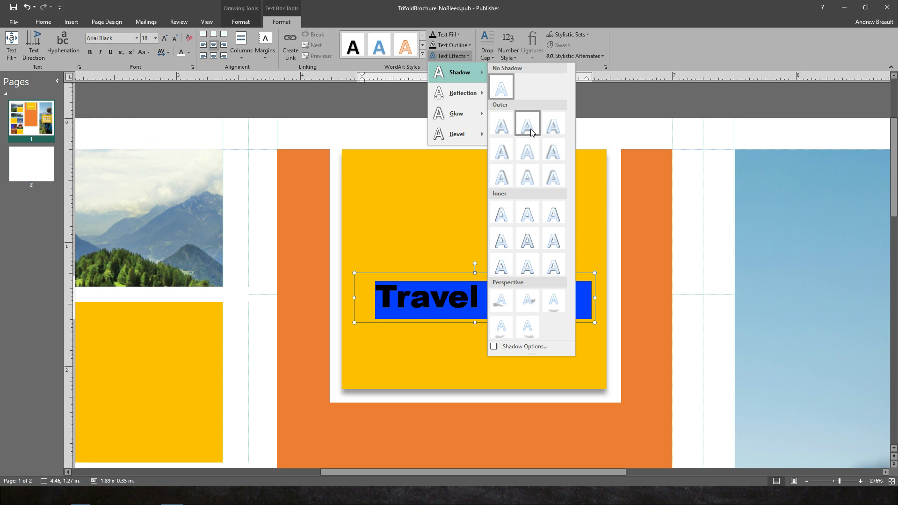
left_click(529, 128)
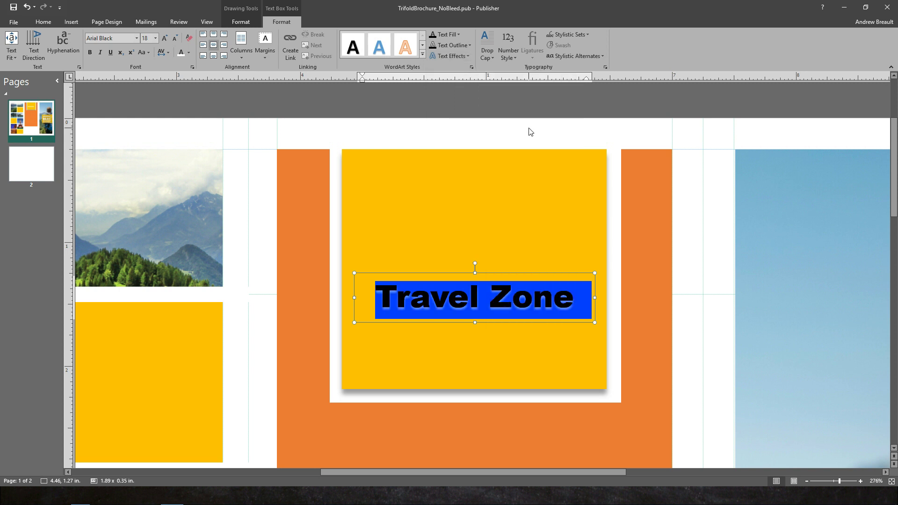
left_click(693, 337)
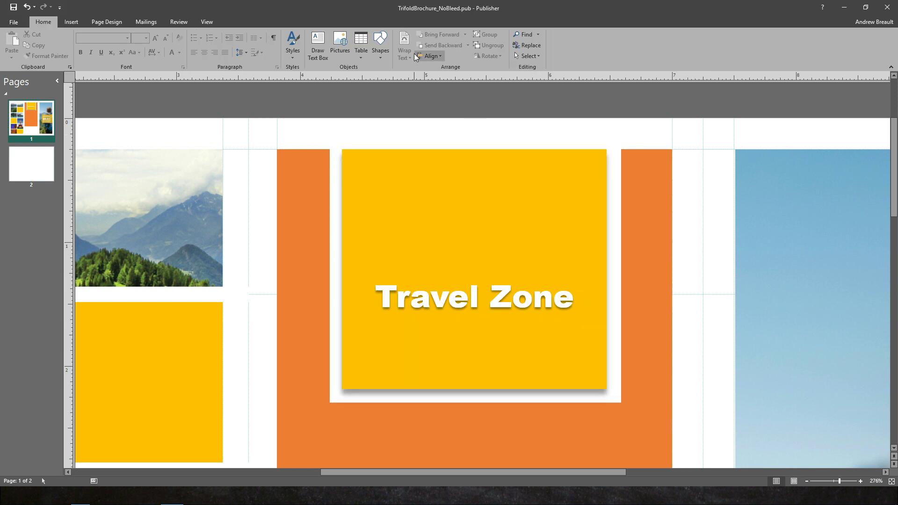
Reapply an Outer shadow preset to the Travel Zone text from Text Effects > Shadow
left_click(460, 298)
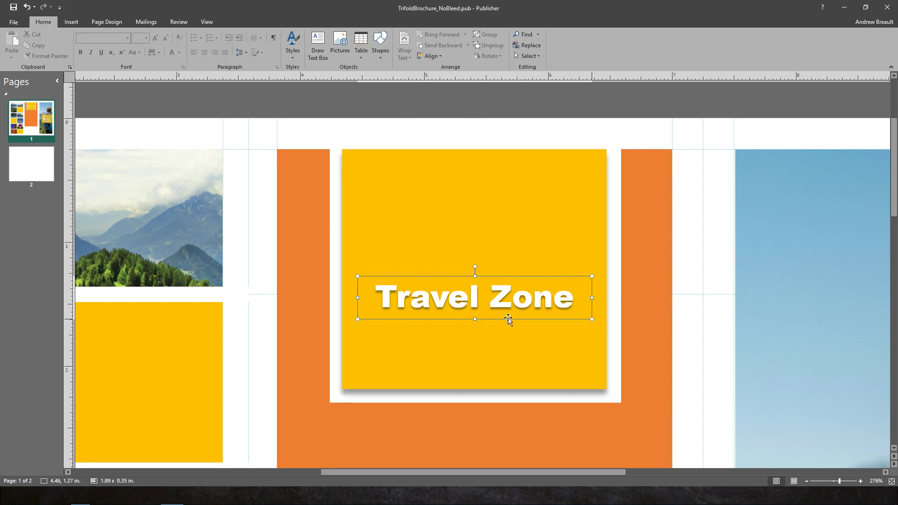
triple_click(497, 287)
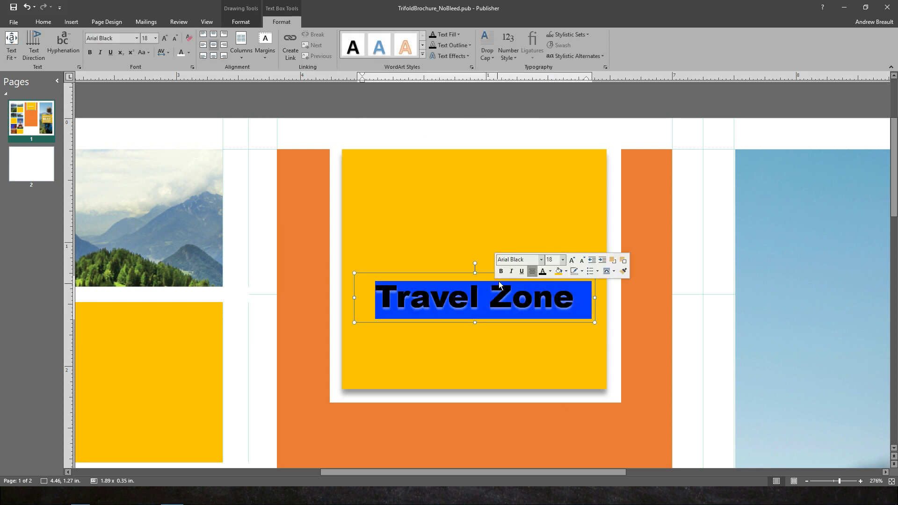
left_click(471, 44)
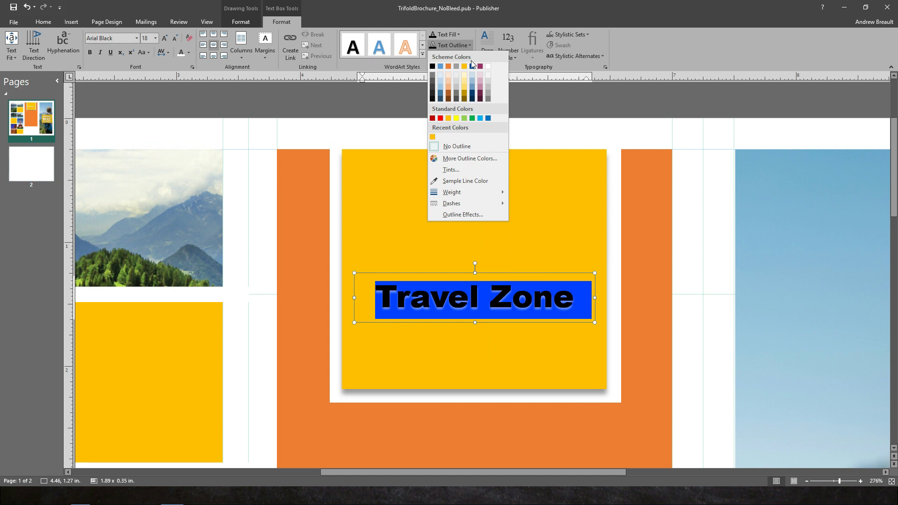
left_click(466, 36)
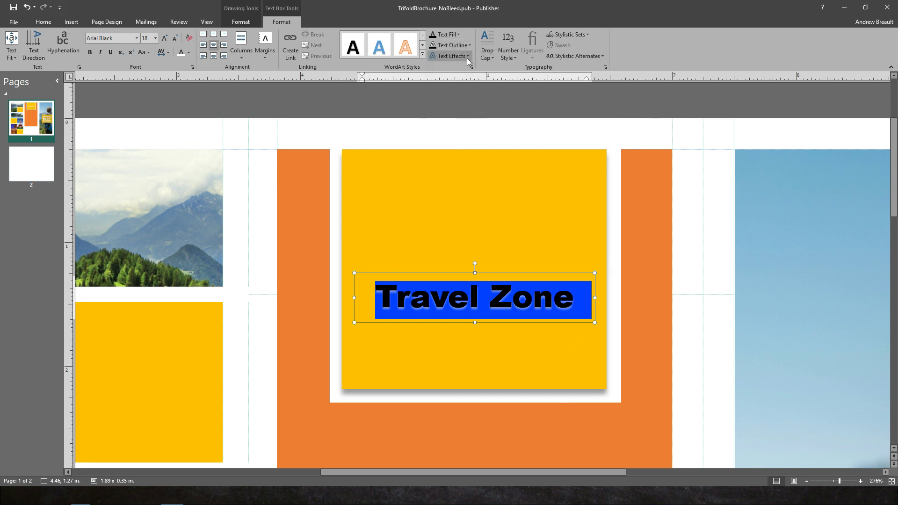
left_click(469, 56)
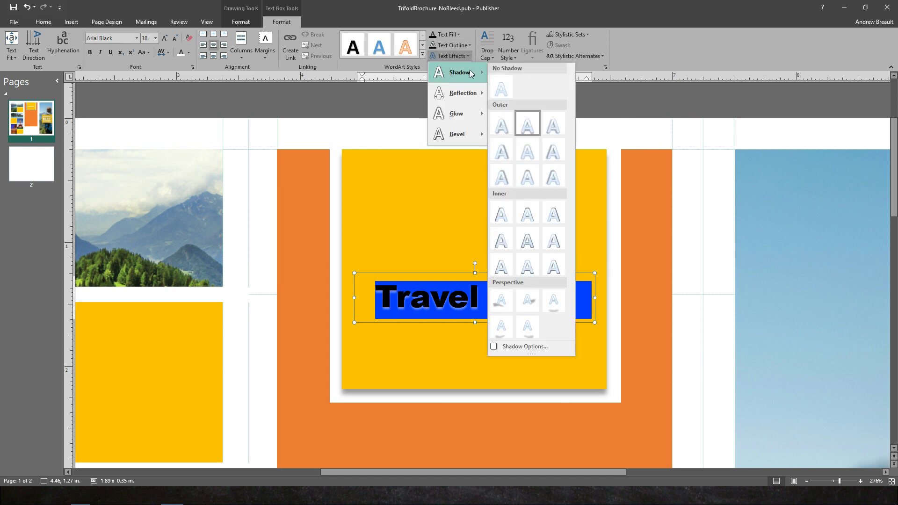
left_click(554, 128)
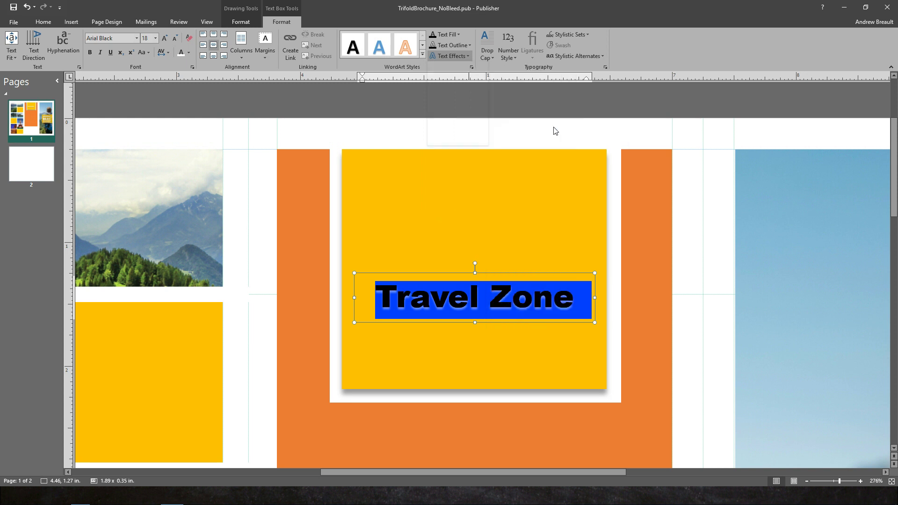
left_click(702, 328)
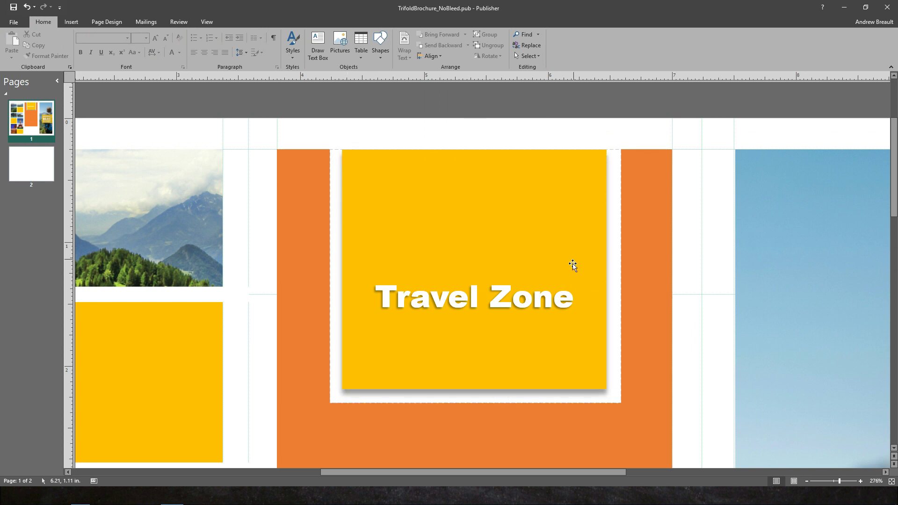
left_click(551, 429)
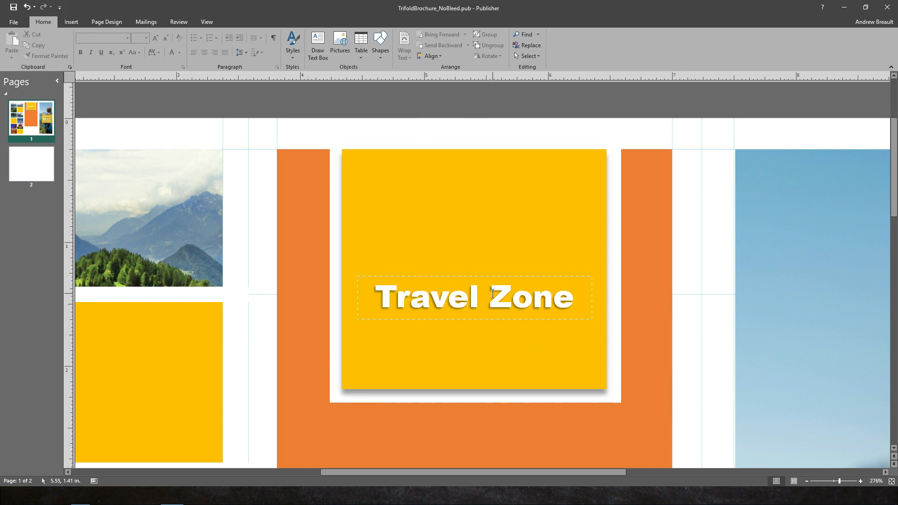
scroll(499, 279, "left", 3)
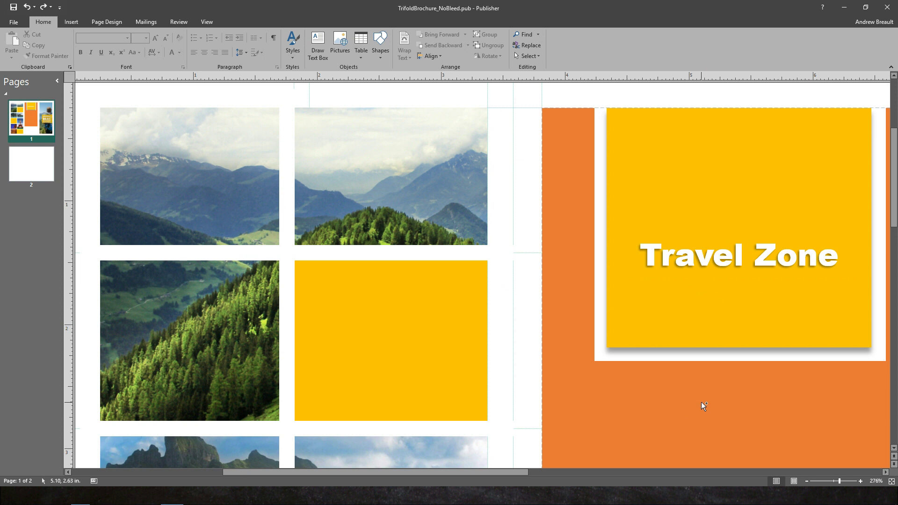
Fit the whole brochure page in view and deselect the Travel Zone text box
key("ctrl+a")
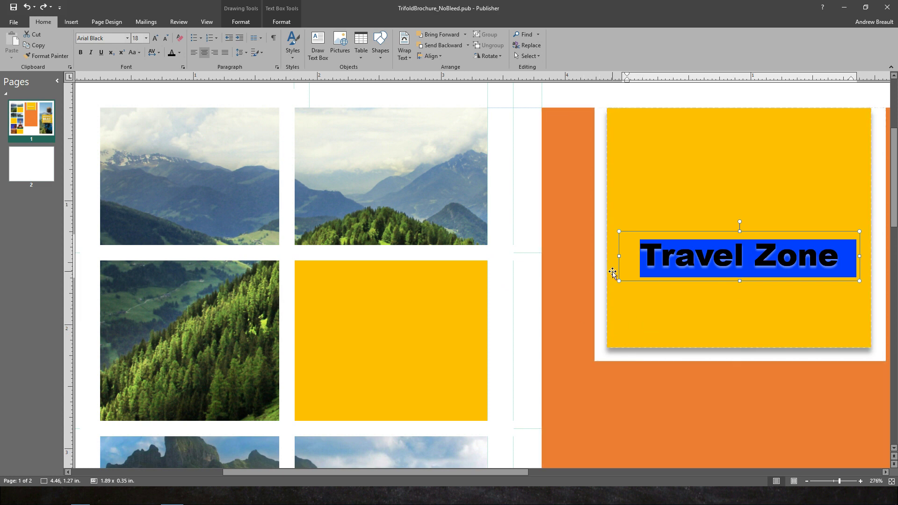
scroll(665, 274, "down", 2)
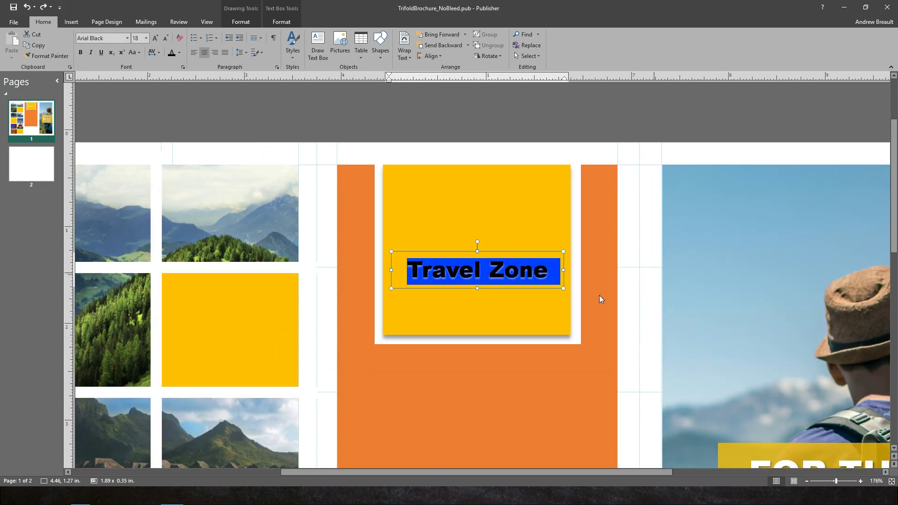
scroll(600, 295, "down", 2)
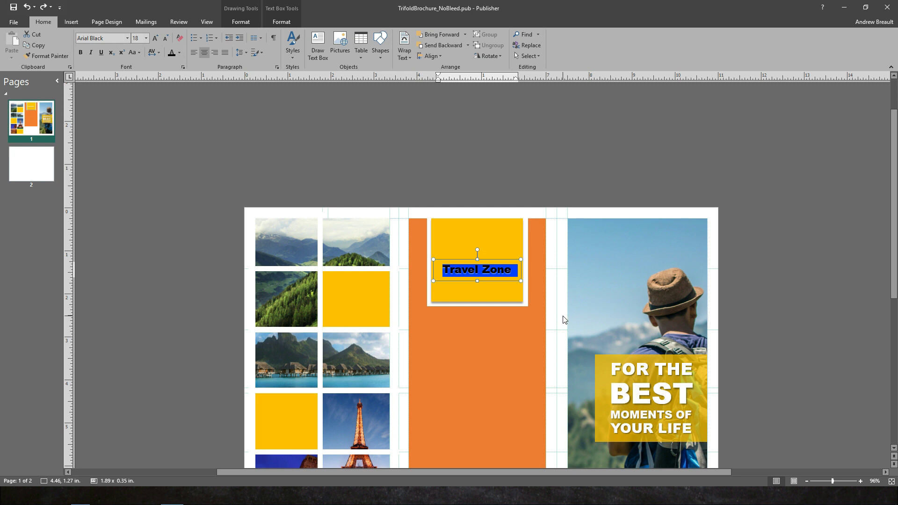
left_click(893, 484)
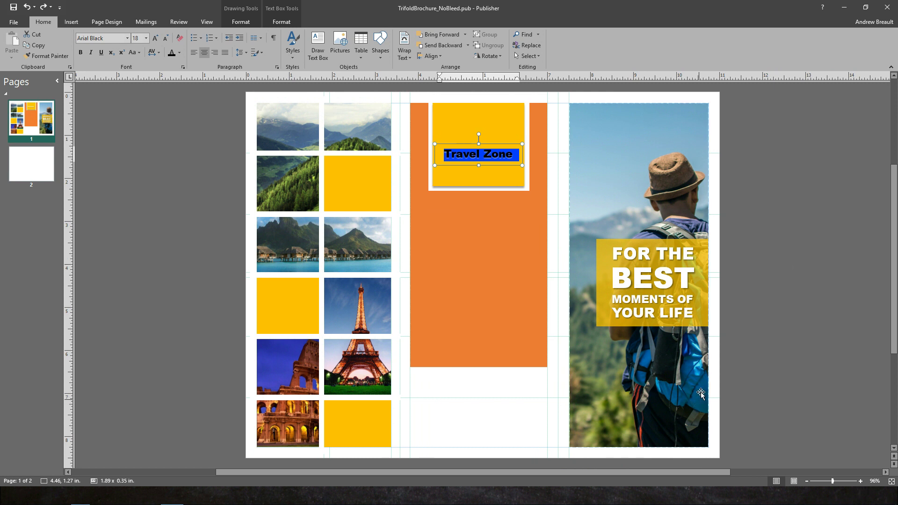
left_click(792, 246)
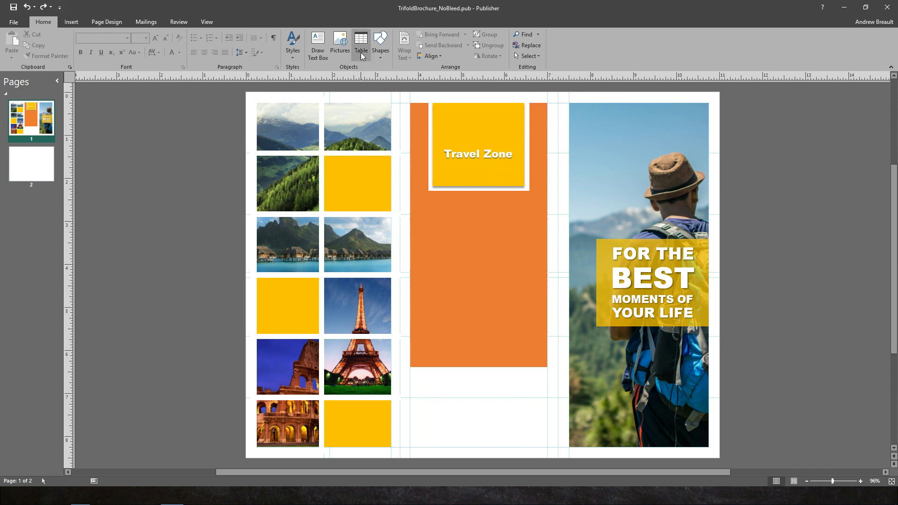
left_click(323, 44)
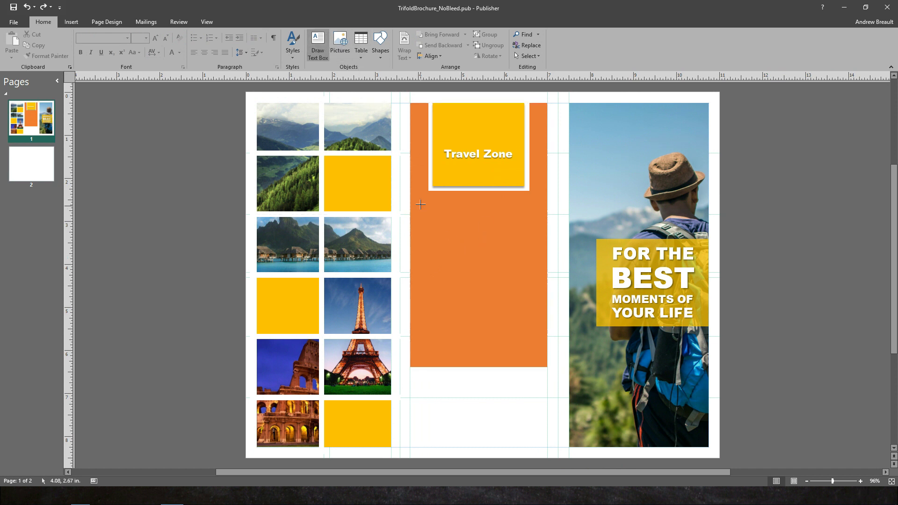
left_click_drag(428, 210, 535, 352)
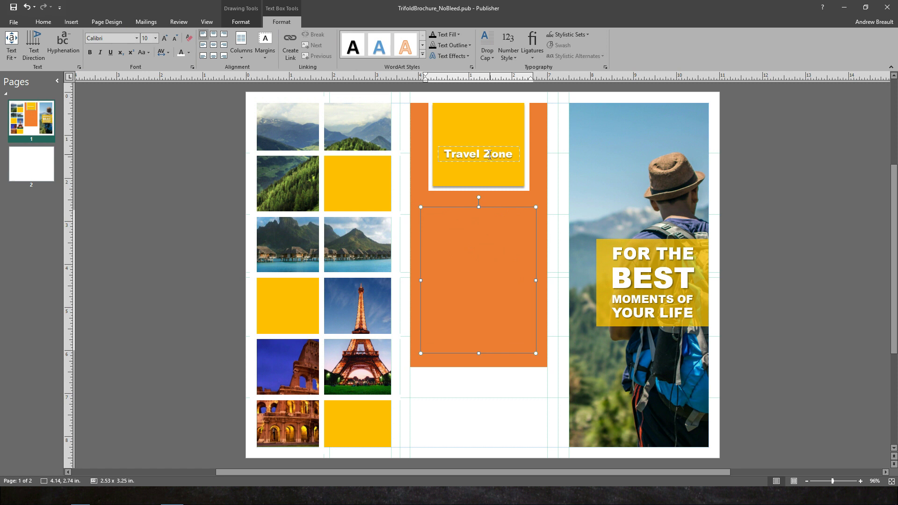
left_click(447, 205)
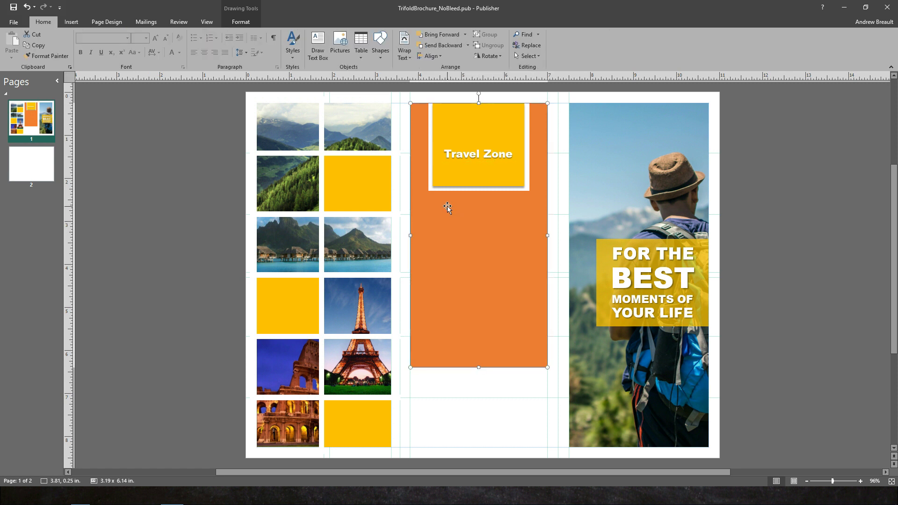
left_click(450, 216)
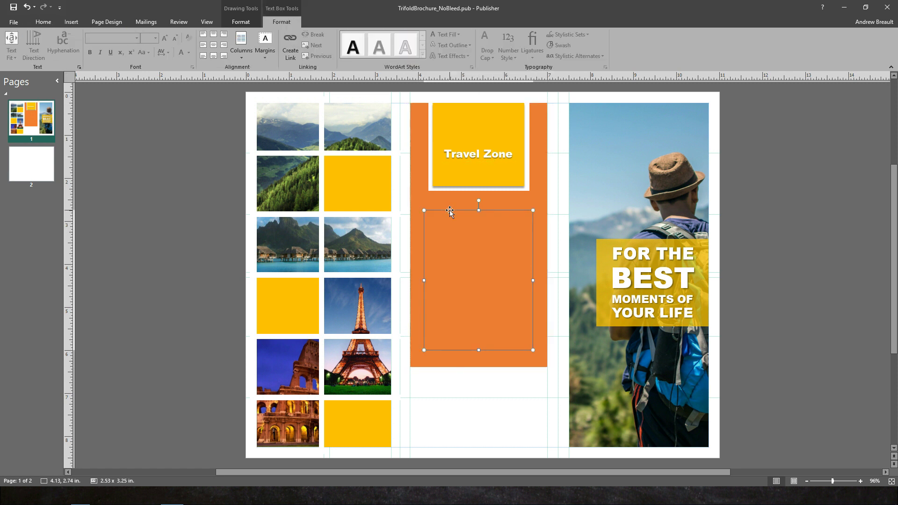
key("Delete")
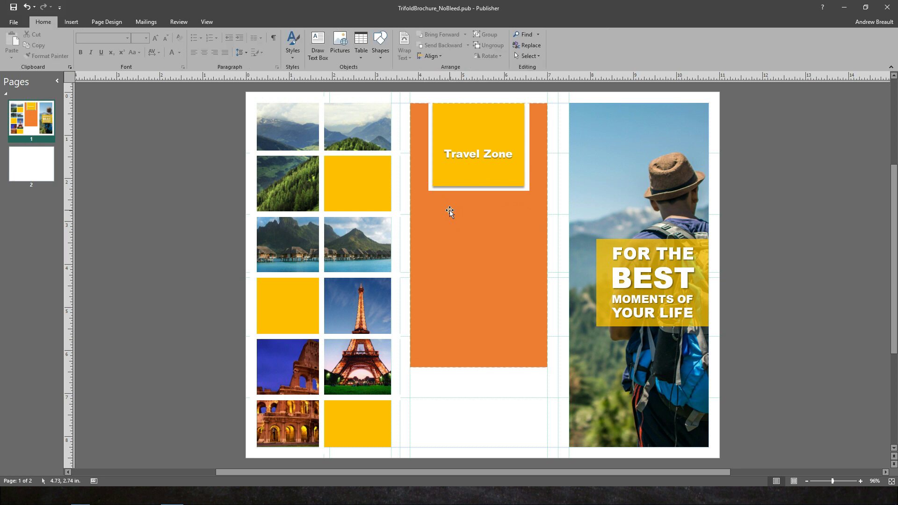
left_click(476, 155)
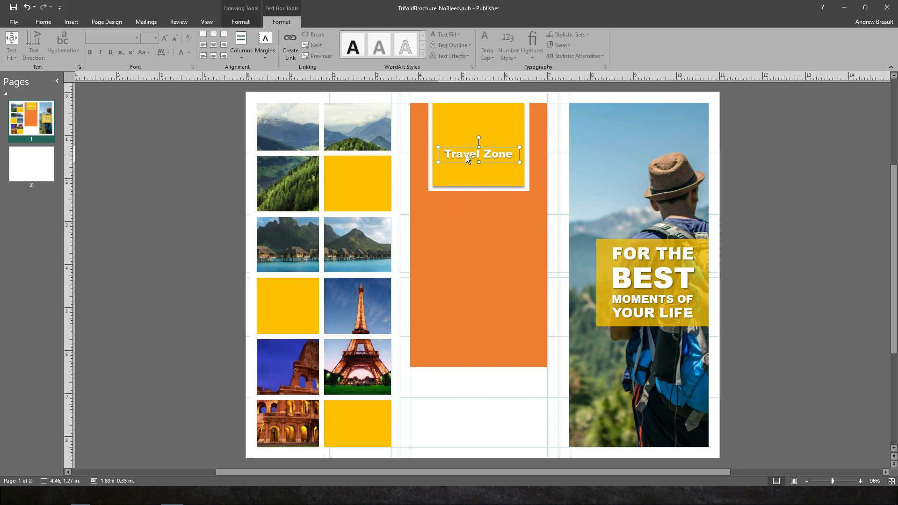
left_click_drag(466, 156, 461, 231)
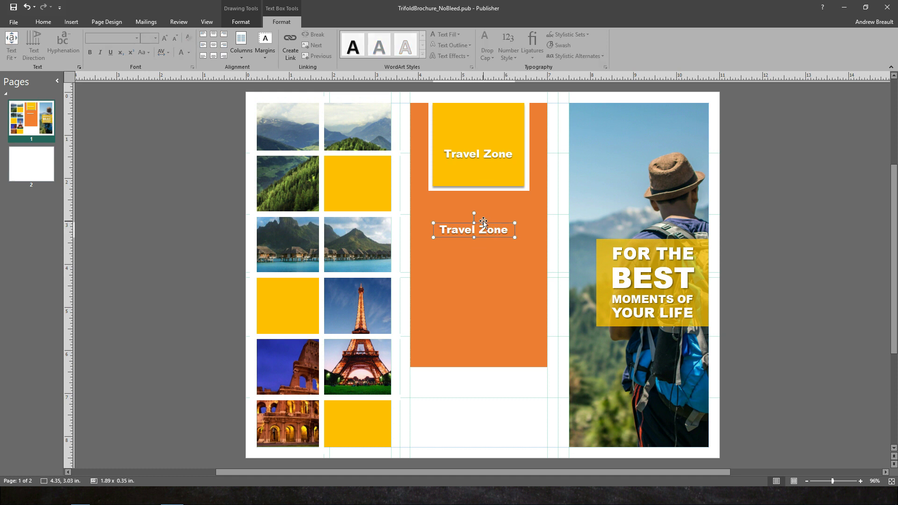
key("Escape")
key("Delete")
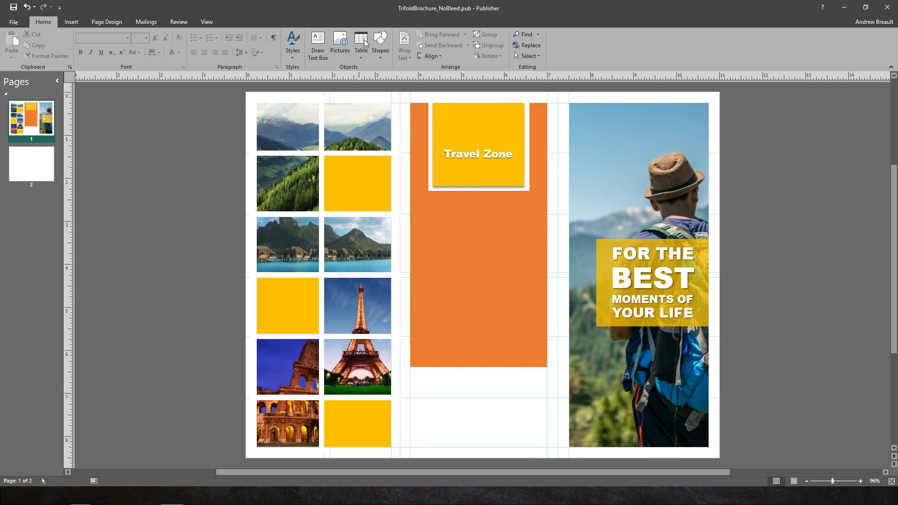
Draw a rectangle strip across the bottom of the middle panel with no outline
left_click(381, 43)
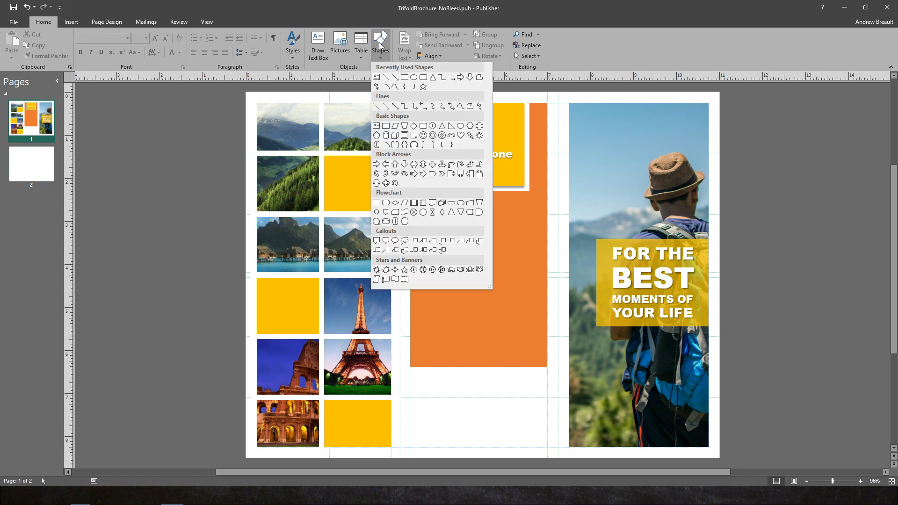
left_click(406, 78)
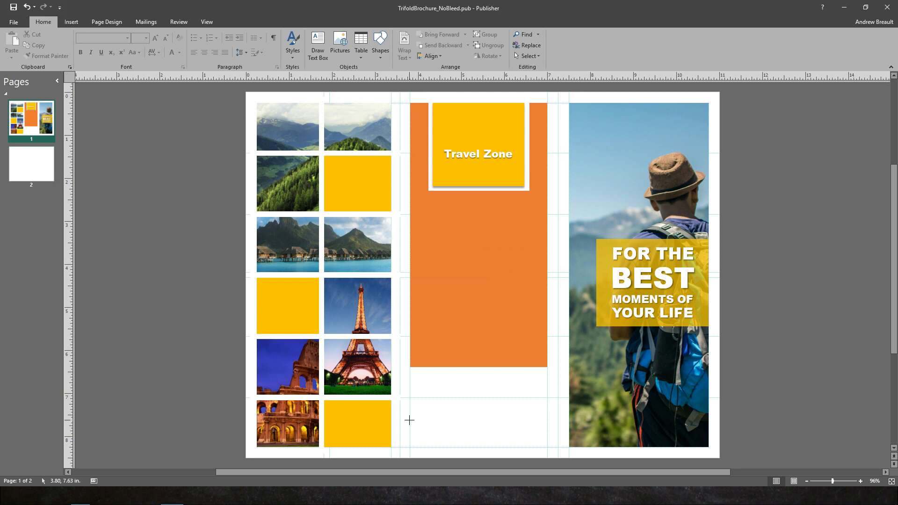
left_click_drag(409, 419, 548, 448)
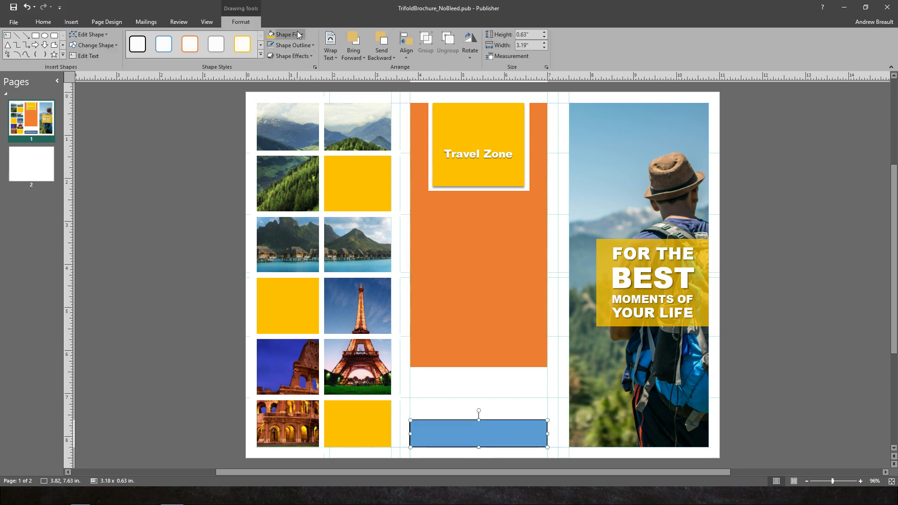
left_click(310, 45)
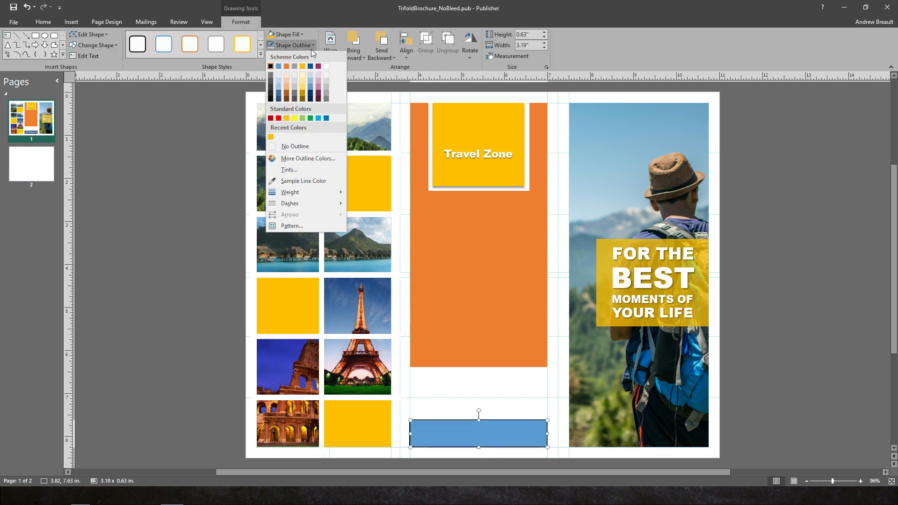
left_click(299, 146)
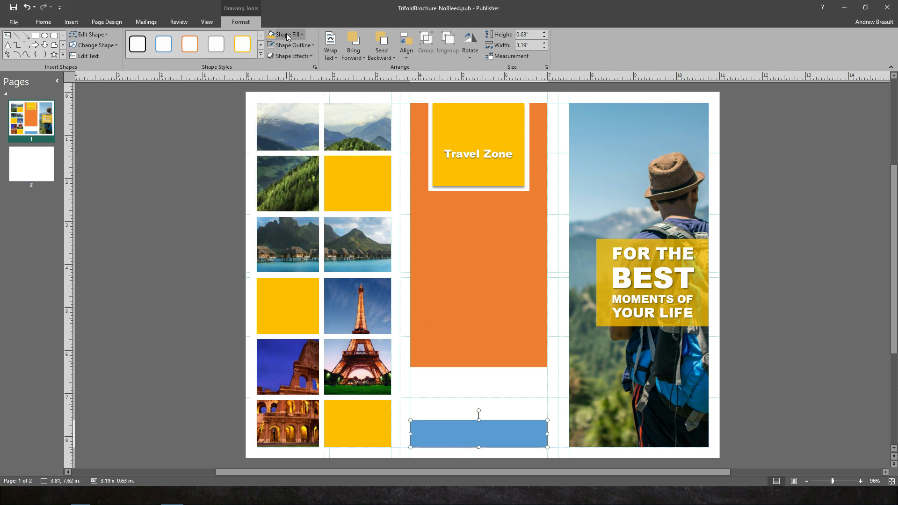
Fill the strip yellow, then recolour it by sampling the large panel's orange
left_click(288, 35)
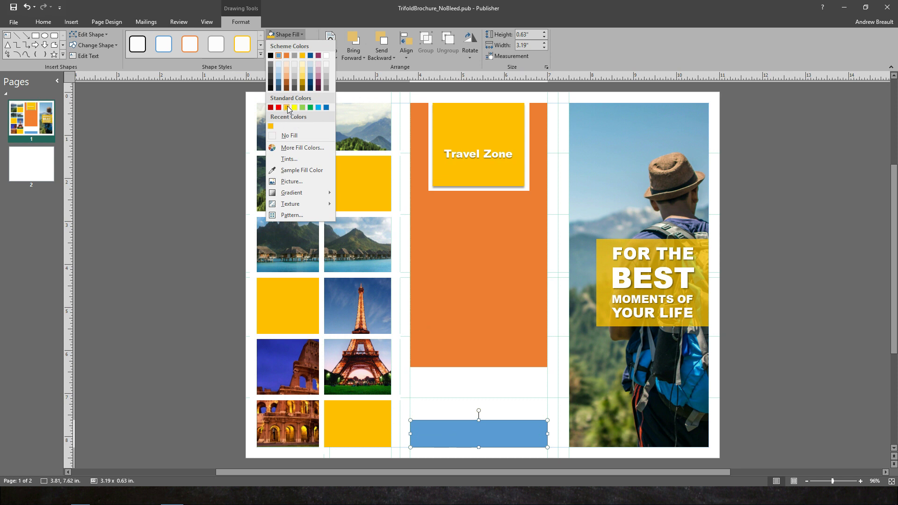
left_click(271, 127)
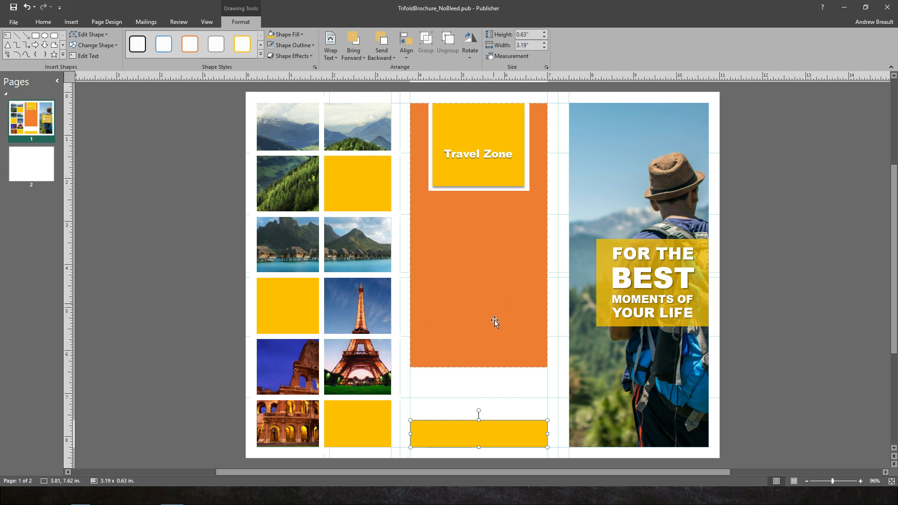
left_click(302, 35)
left_click(291, 172)
left_click(428, 267)
left_click(455, 397)
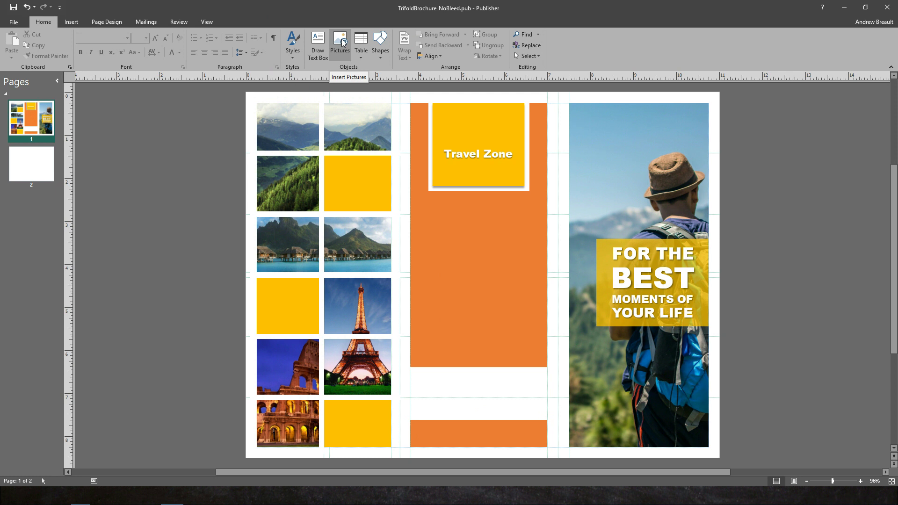
Insert an empty picture placeholder, dismissing the Insert Pictures dialog
left_click(71, 21)
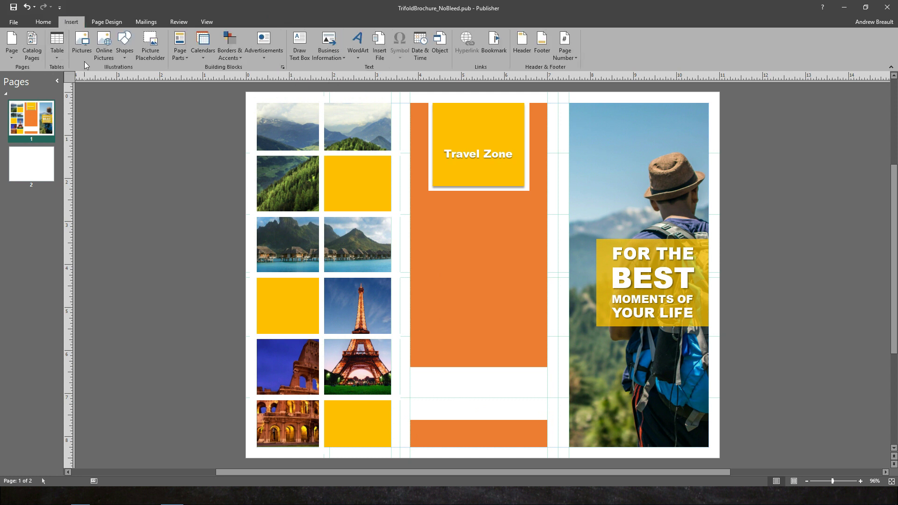
left_click(150, 46)
left_click(482, 275)
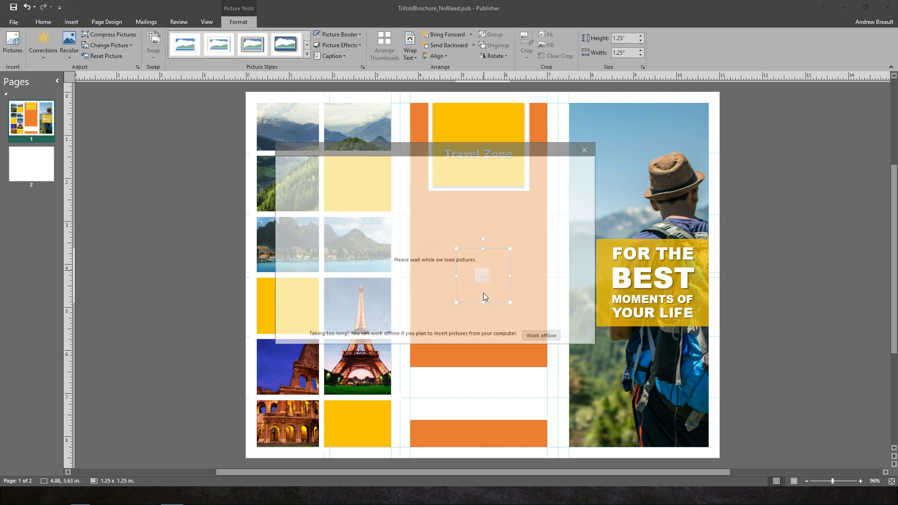
left_click(587, 148)
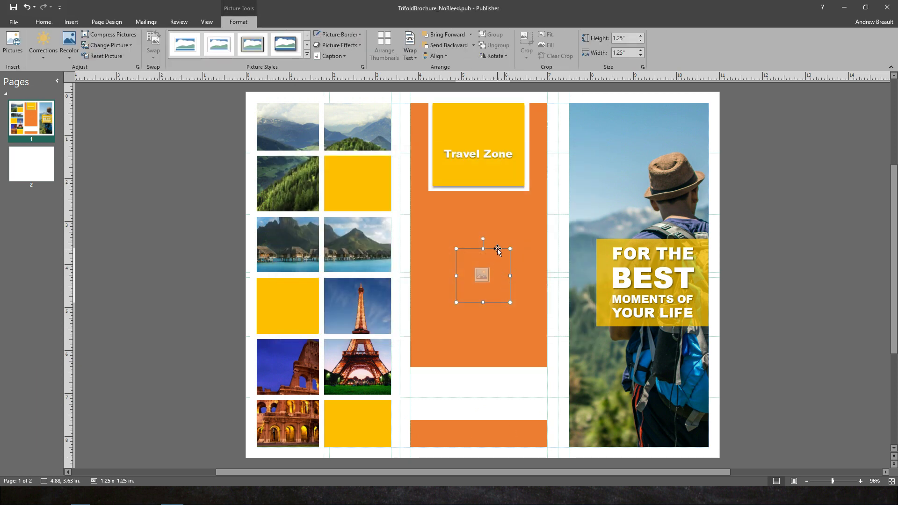
Move and resize the placeholder to span the white gap above the bottom strip
mouse_move(498, 281)
left_mouse_down()
mouse_move(496, 359)
mouse_move(547, 387)
left_mouse_up()
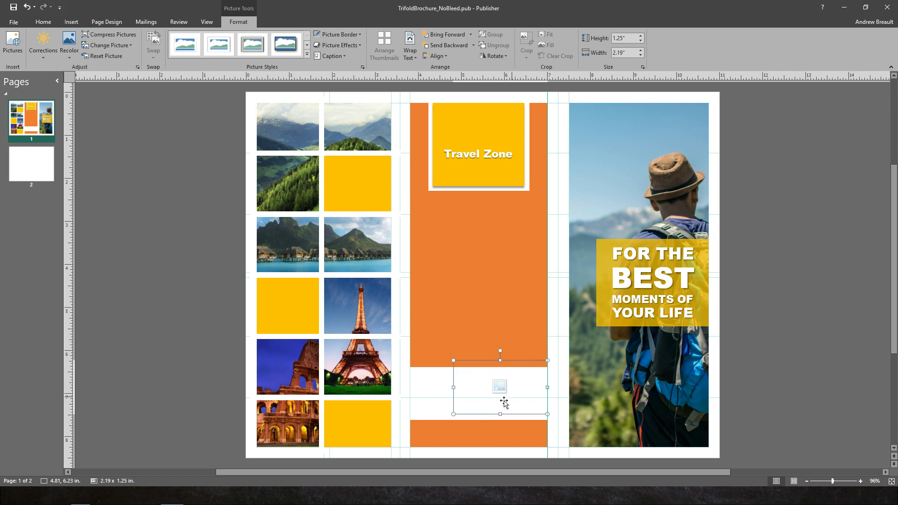
left_click_drag(453, 387, 411, 387)
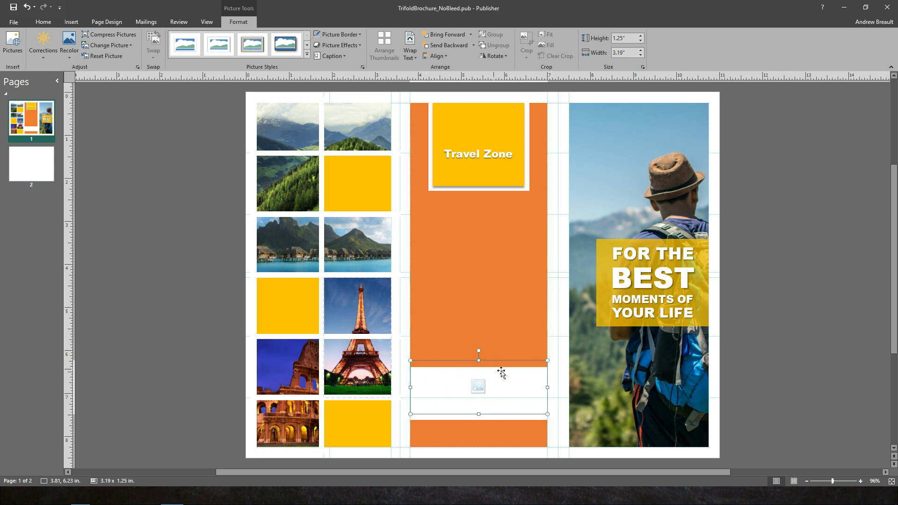
left_click_drag(479, 360, 480, 375)
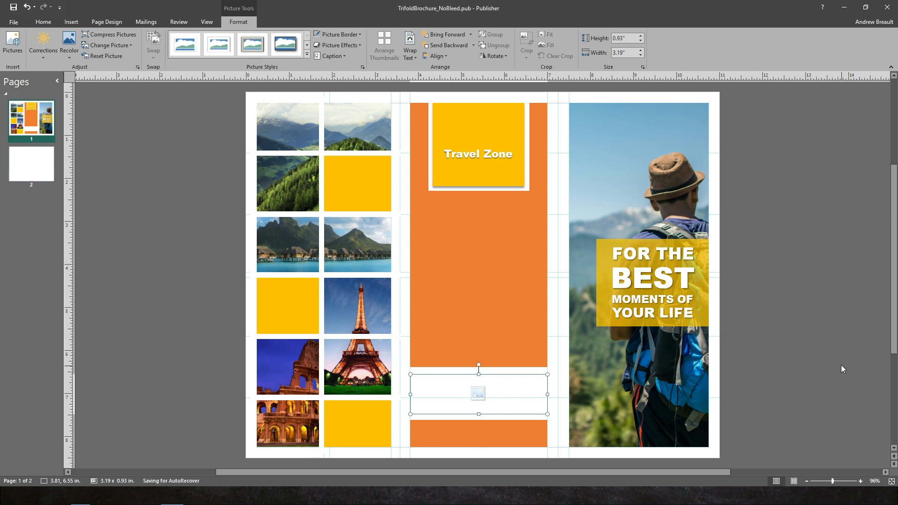
left_click(802, 349)
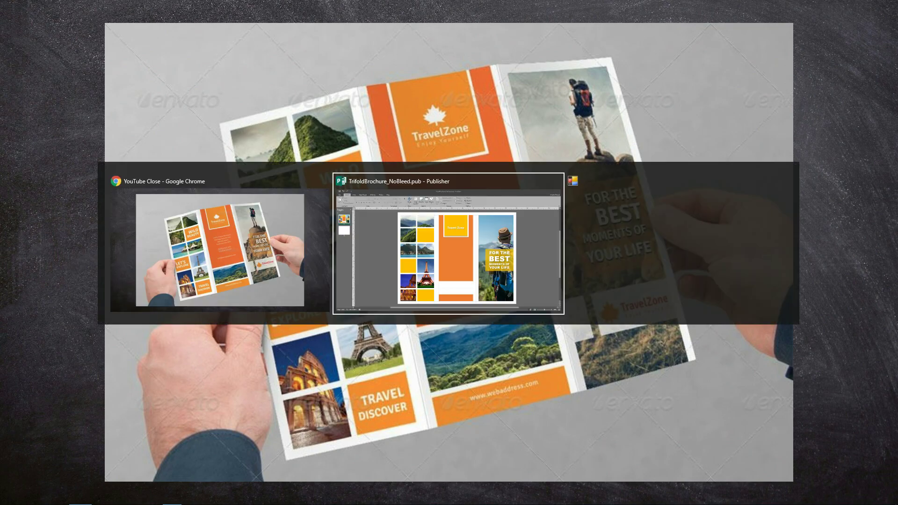
key("alt+Tab")
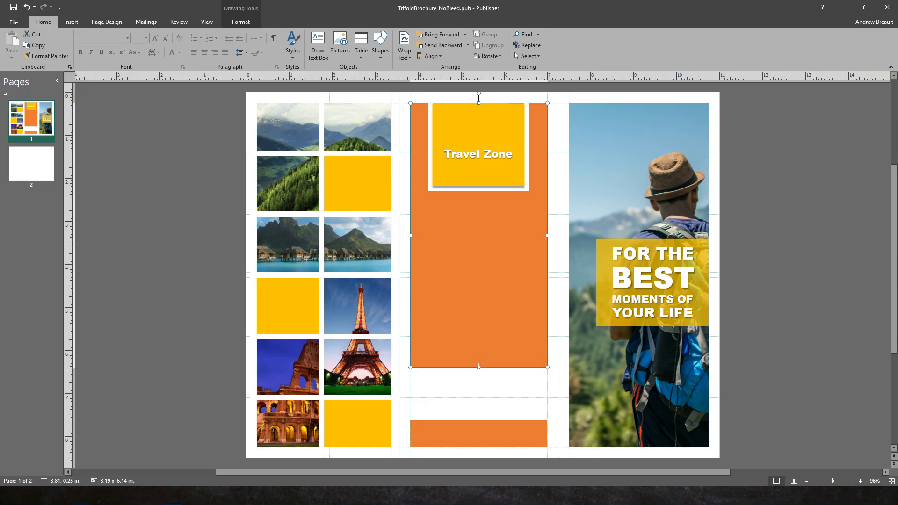
Return to Publisher and shorten the tall orange panel from its bottom edge
left_click_drag(479, 368, 479, 310)
Extend the picture placeholder upward to meet the shortened orange panel
left_click(482, 376)
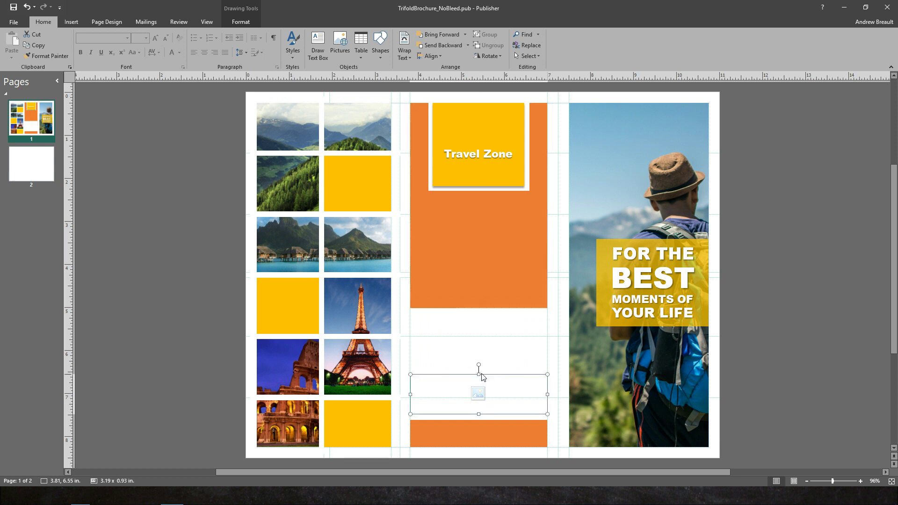
left_click_drag(479, 371, 481, 315)
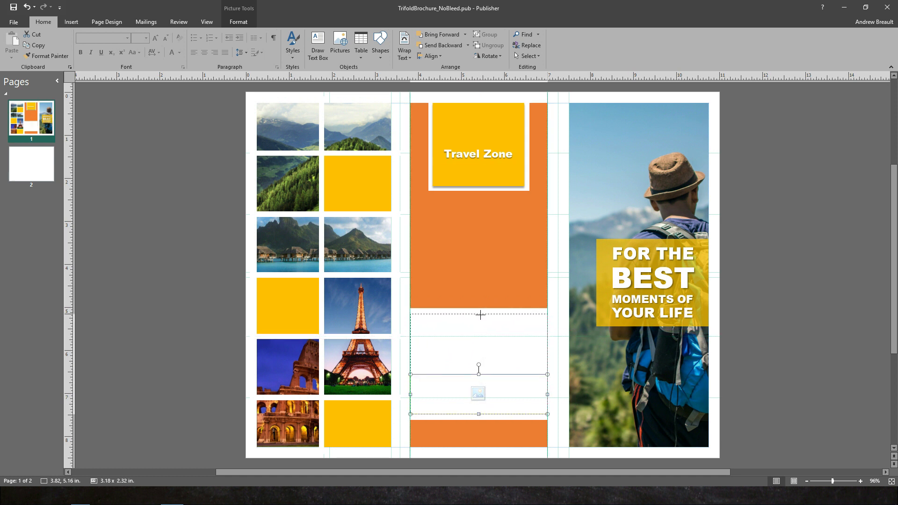
left_click_drag(480, 315, 481, 314)
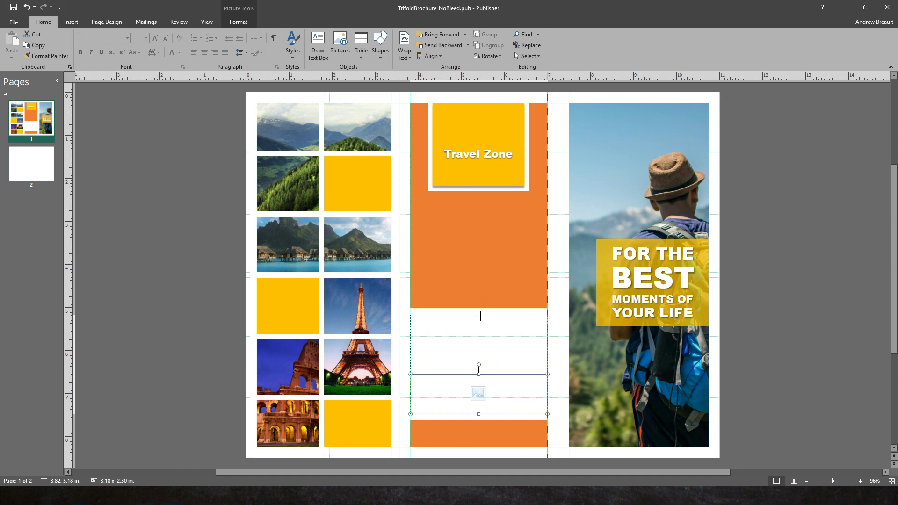
left_click(802, 343)
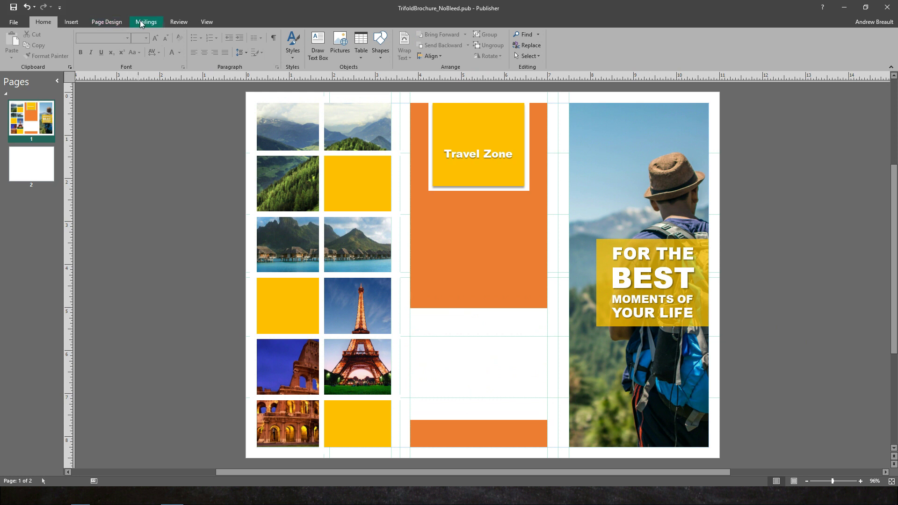
Turn on Boundaries in the View ribbon to outline every object on the page
left_click(180, 23)
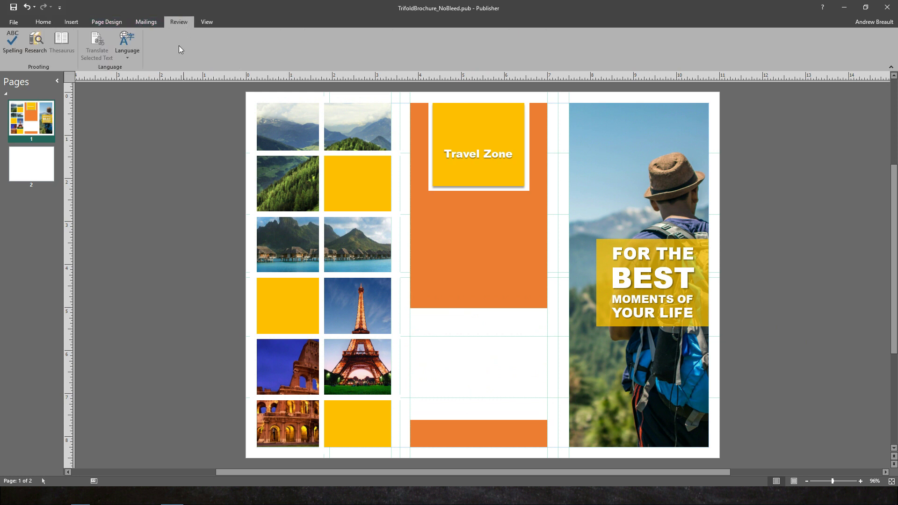
left_click(211, 23)
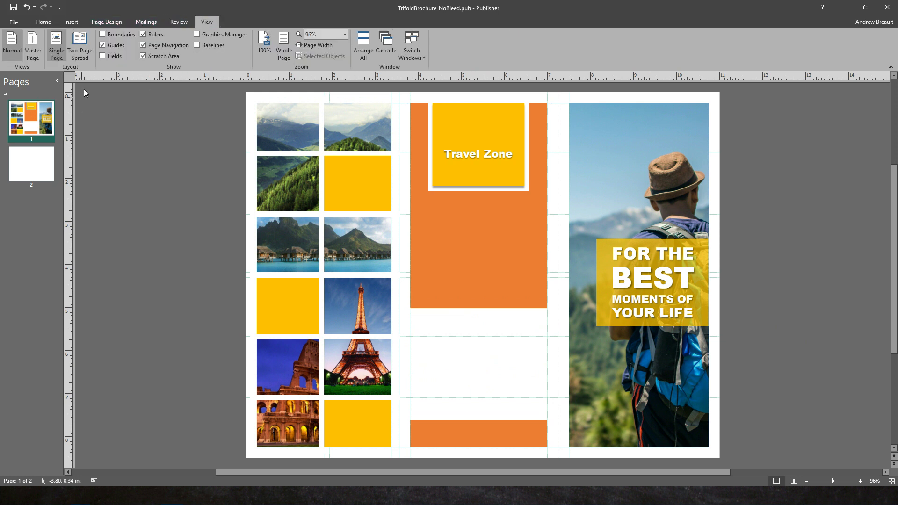
left_click(103, 35)
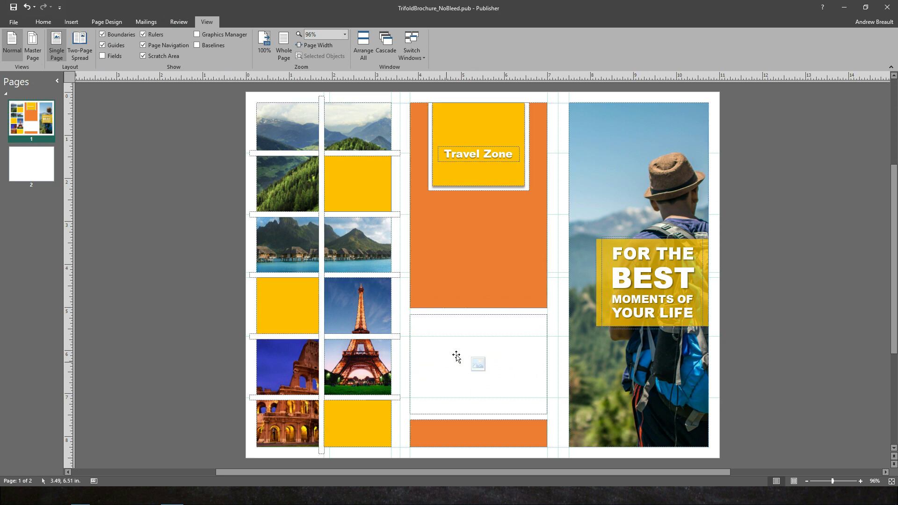